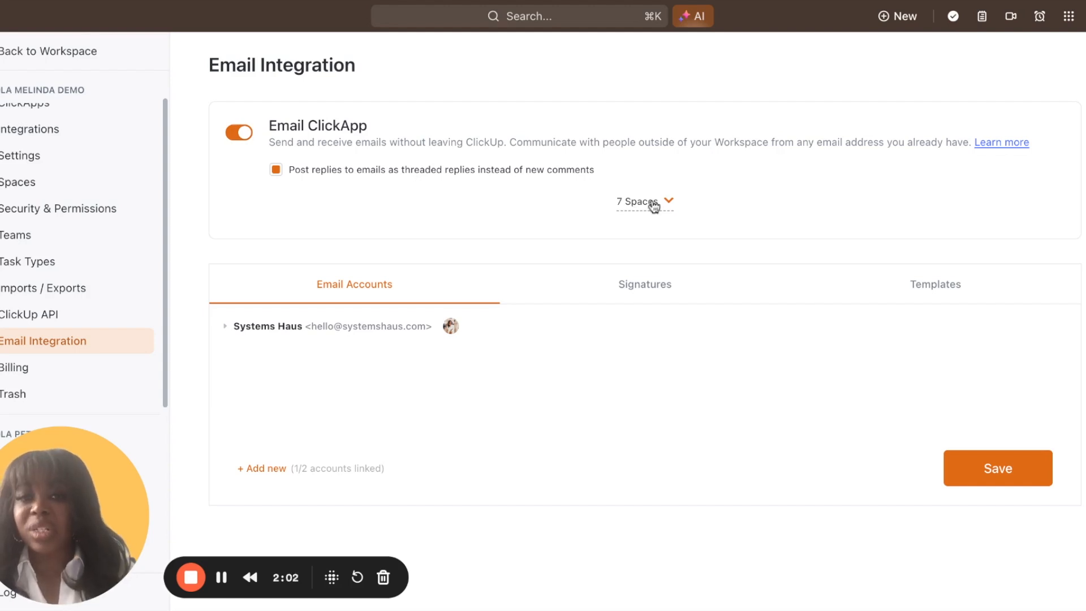
# Step: Review which Spaces have the Email ClickApp enabled
pyautogui.click(656, 205)
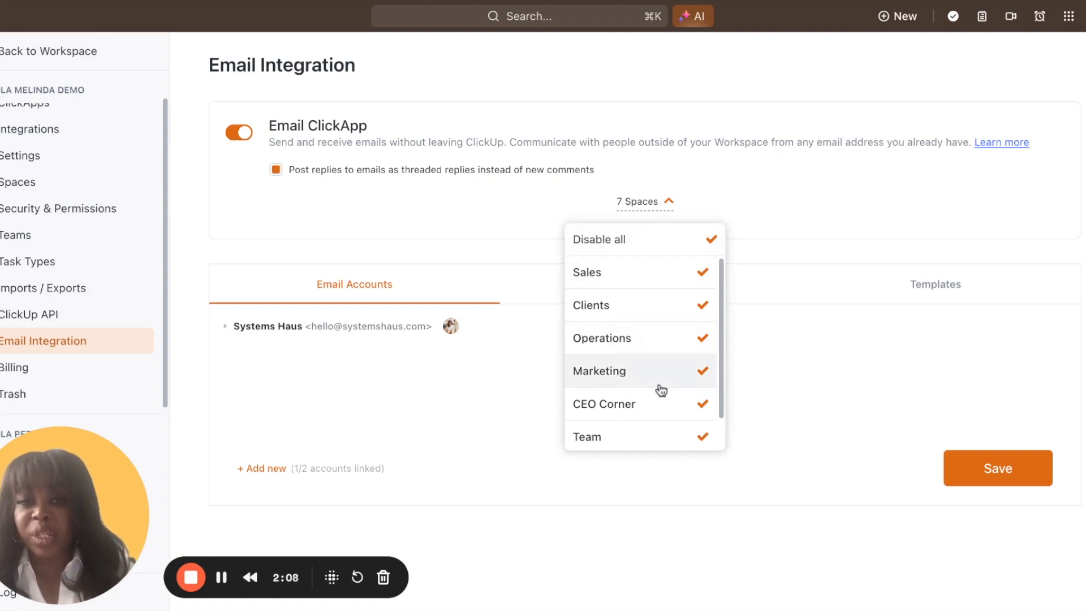
pyautogui.click(517, 183)
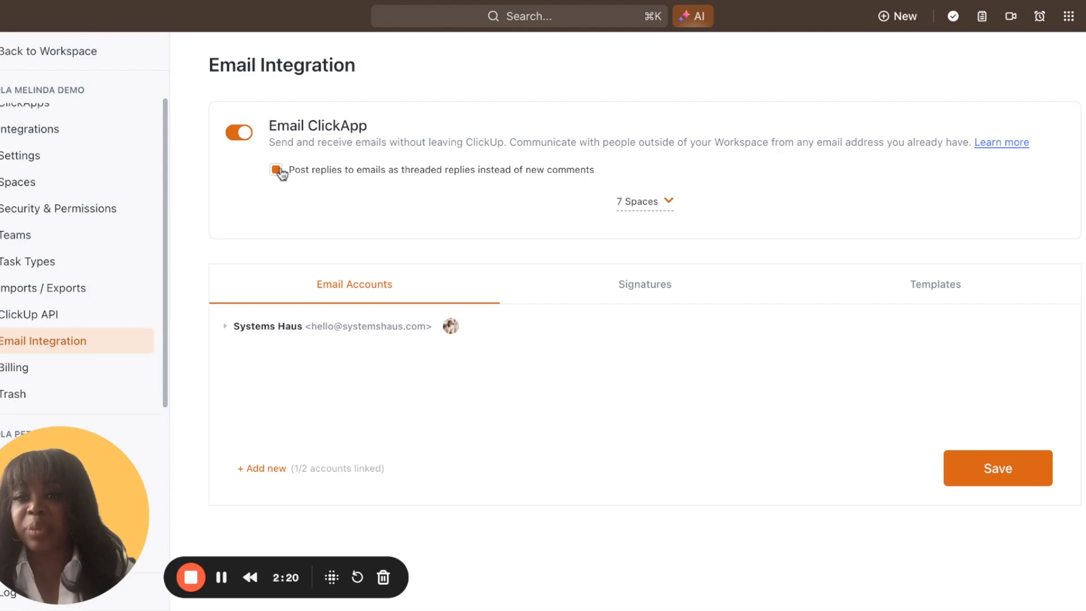
# Step: Link a new email account through Google sign-in, entering the account password and allowing ClickUp to access the Google account
pyautogui.click(258, 470)
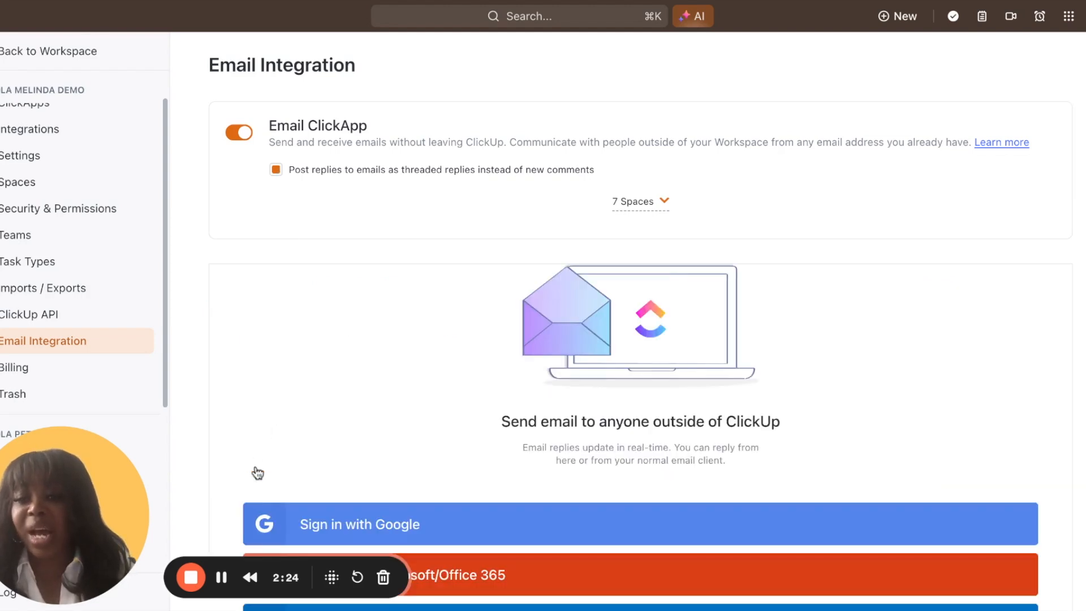
pyautogui.scroll(-3, 398, 470)
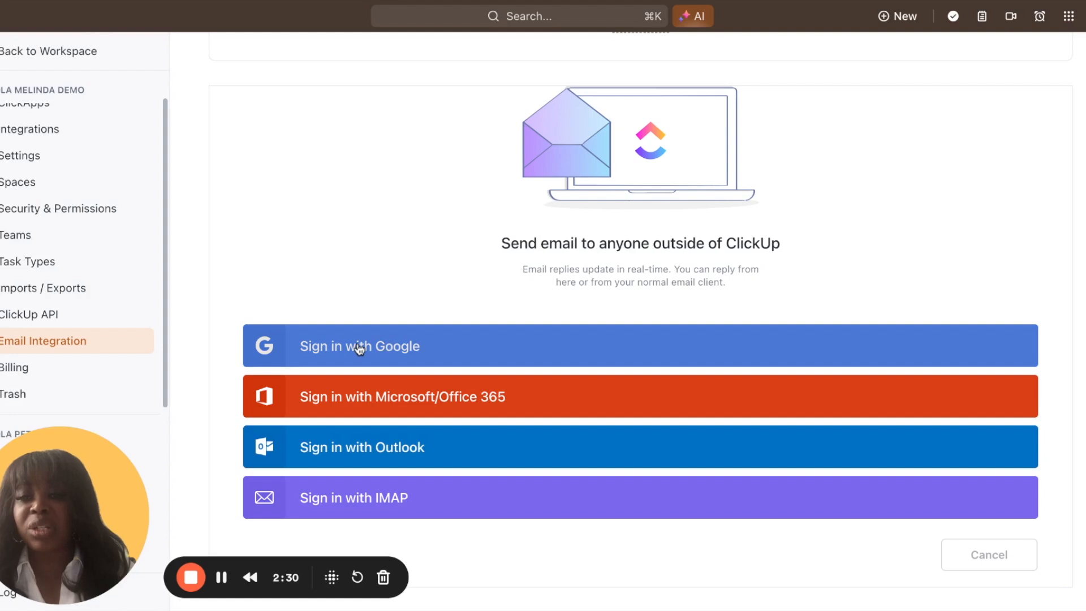
pyautogui.click(358, 346)
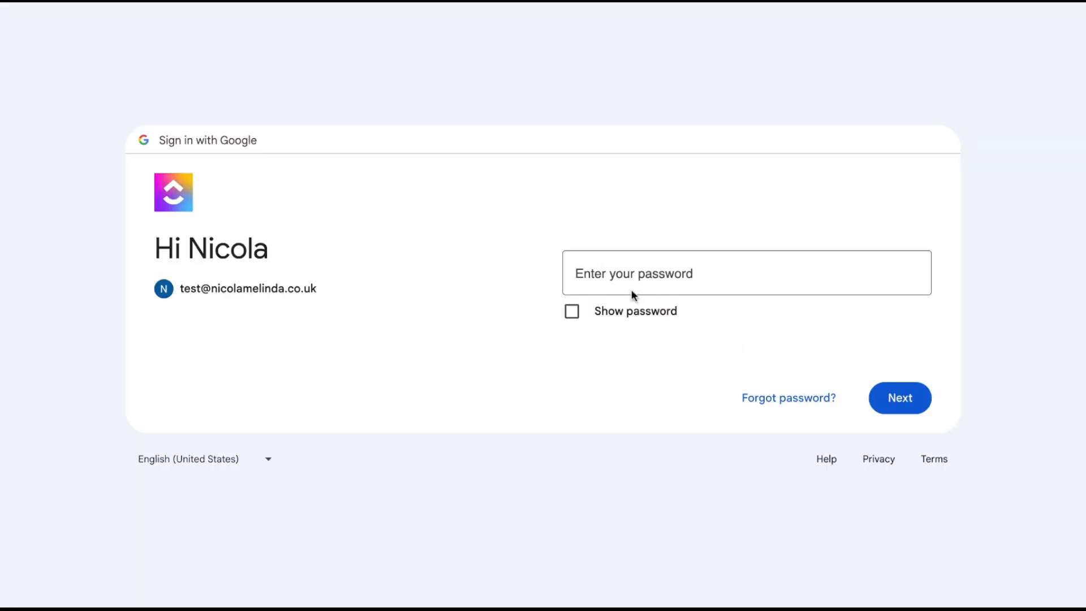
pyautogui.click(617, 274)
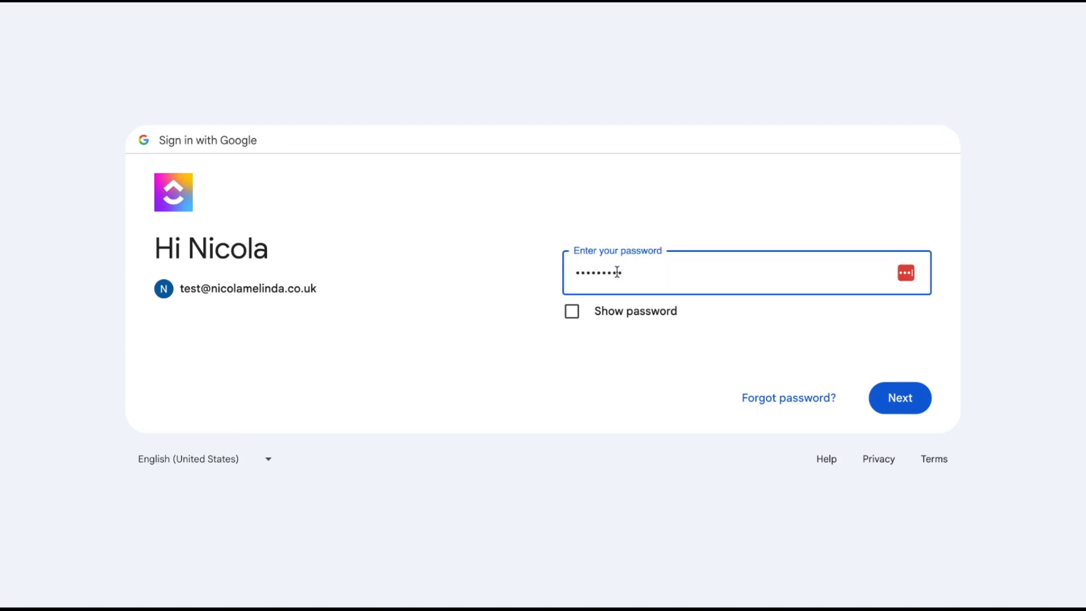
pyautogui.press('Return')
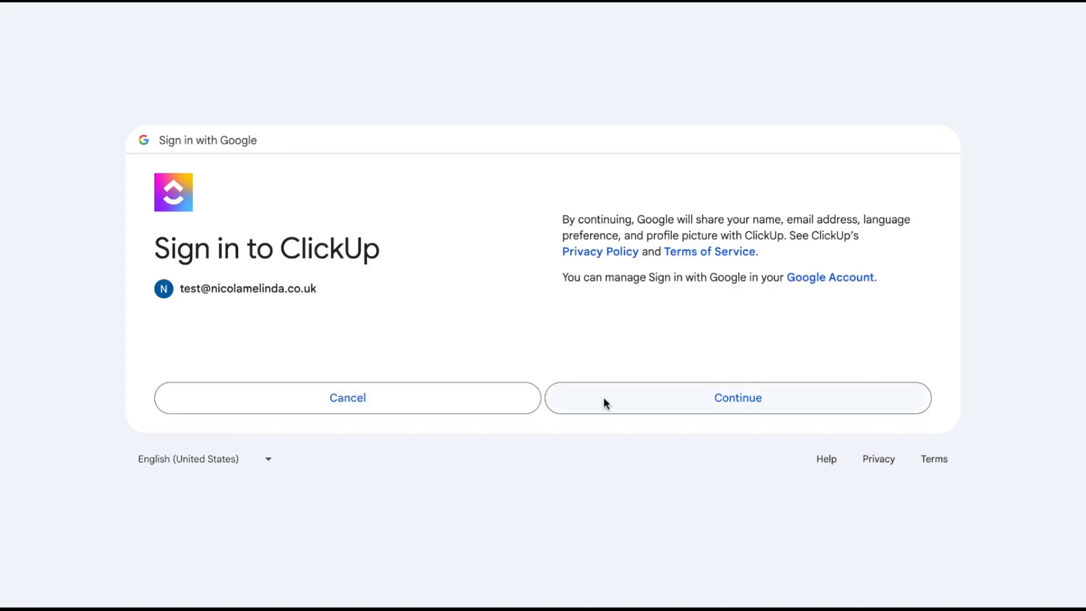
pyautogui.click(604, 403)
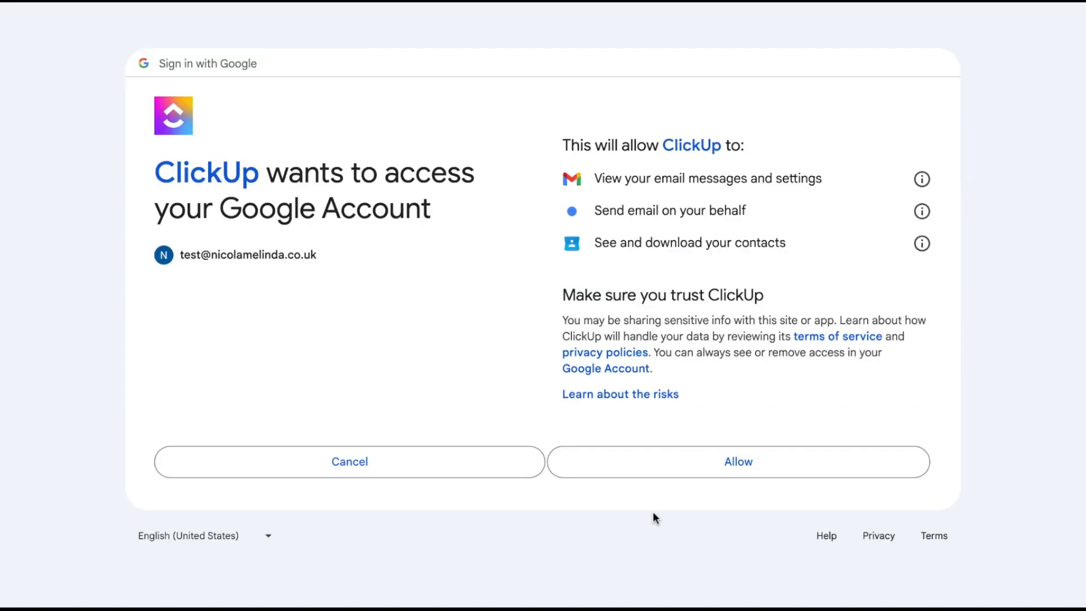
pyautogui.click(729, 468)
pyautogui.click(706, 462)
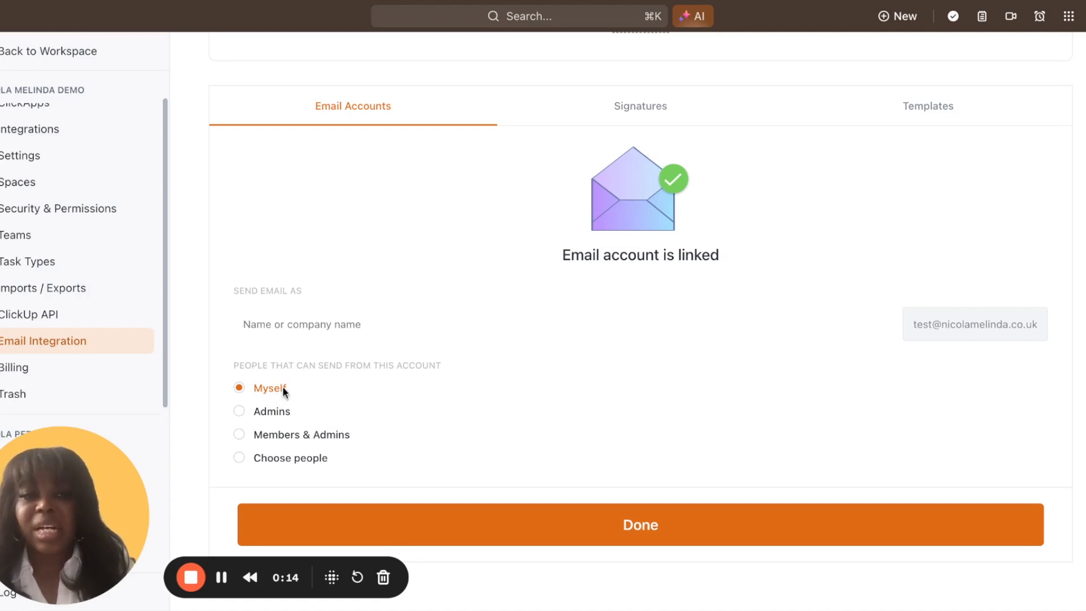
# Step: Enter the sender's full name as the send-as name for the linked account and finish the account setup
pyautogui.click(277, 320)
pyautogui.write('Nicola Melinda')
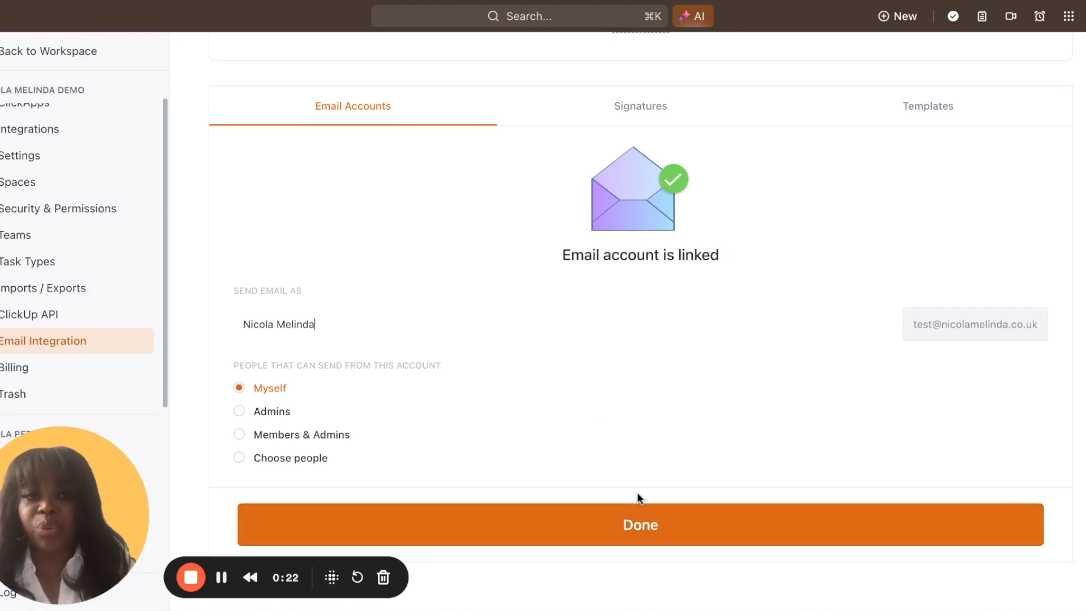
pyautogui.click(638, 526)
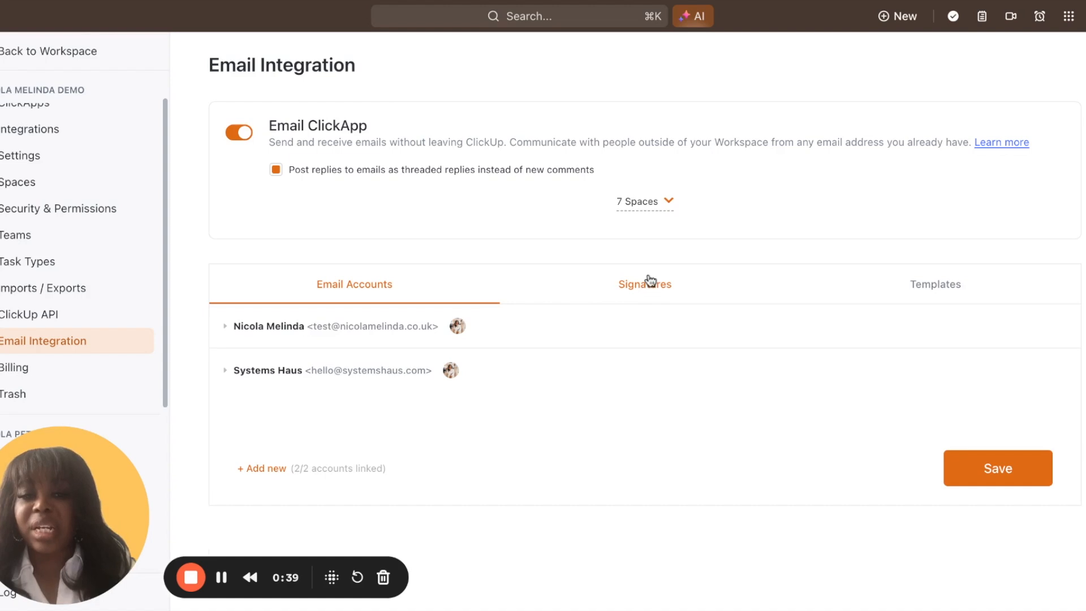
# Step: Add a new email signature named "Main"
pyautogui.click(651, 281)
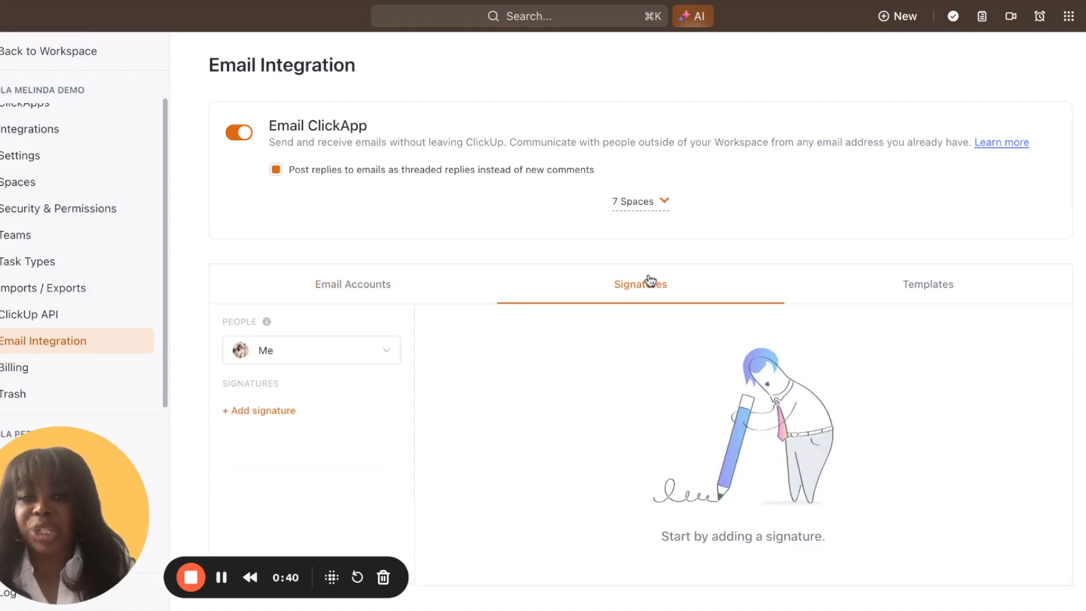
pyautogui.click(259, 411)
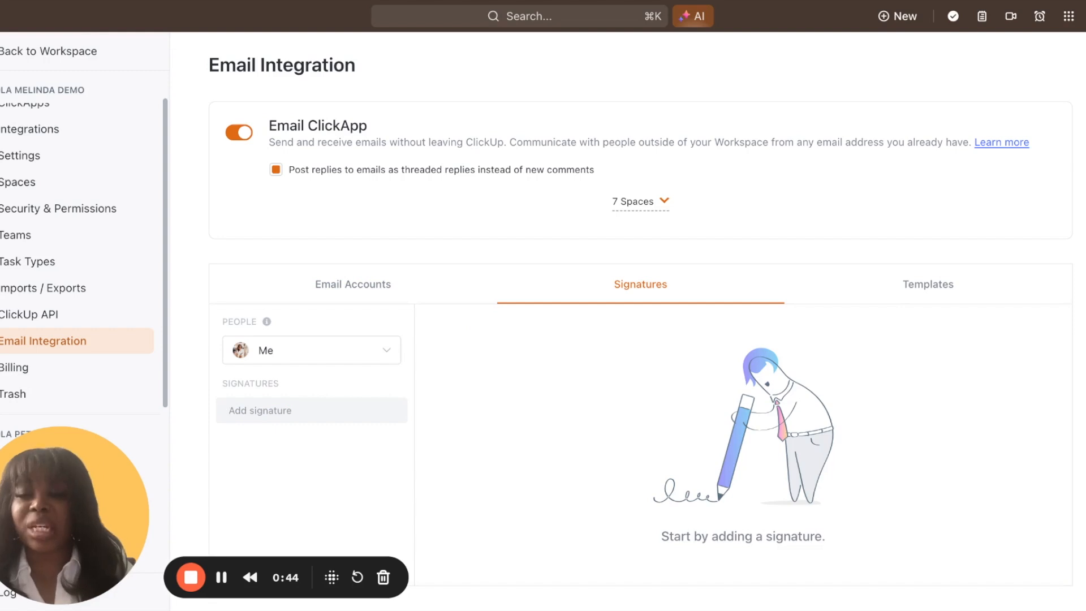
pyautogui.write('Main')
pyautogui.press('Return')
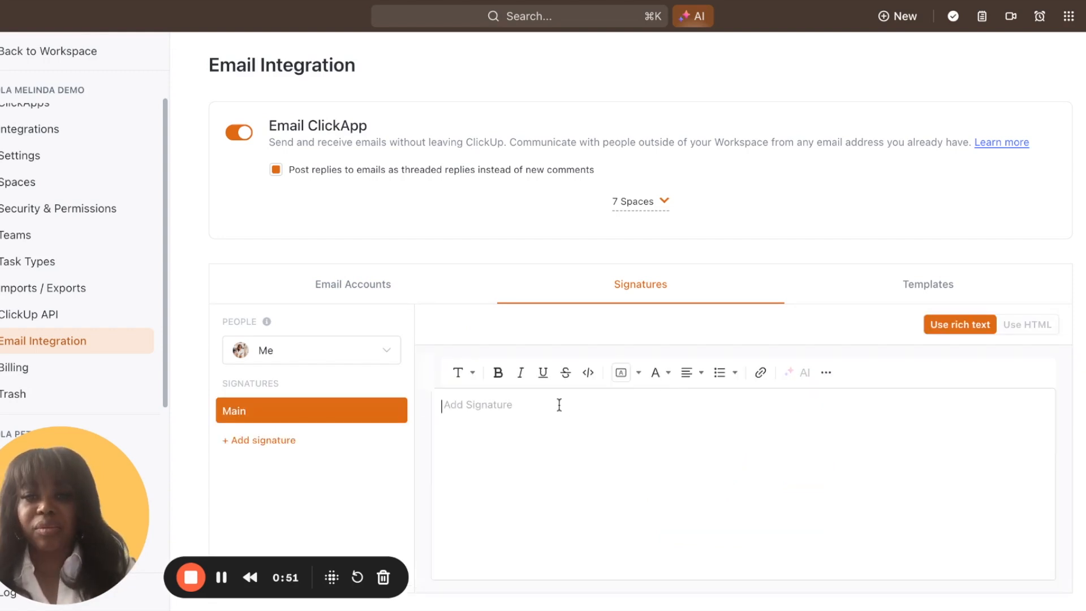
# Step: Paste the copied Systems Haus Support Team signature image into the Main signature and check how it looks
pyautogui.click(825, 373)
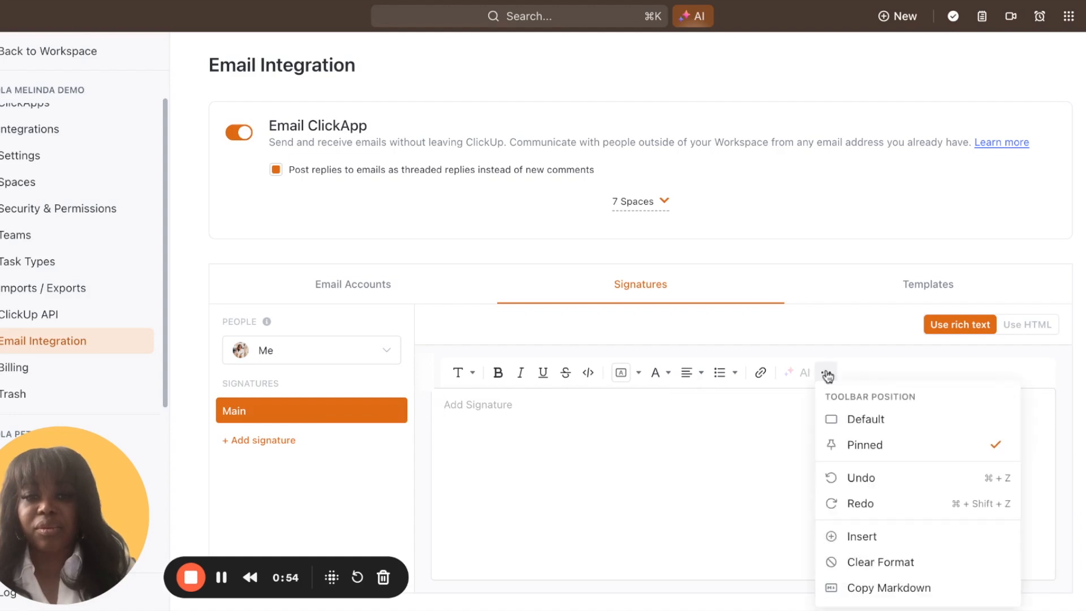
pyautogui.click(858, 536)
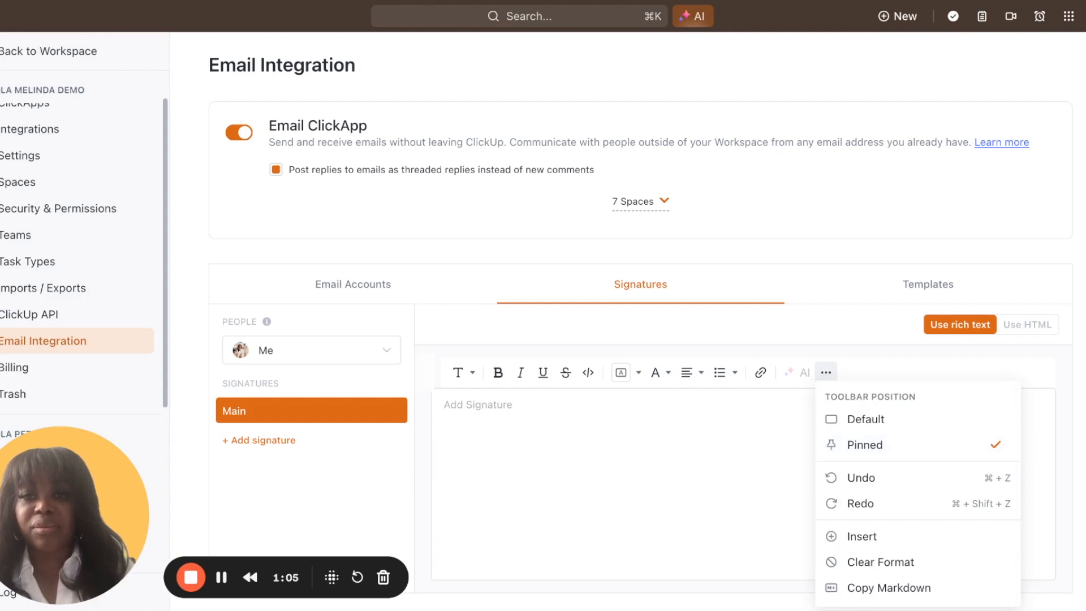
pyautogui.click(673, 447)
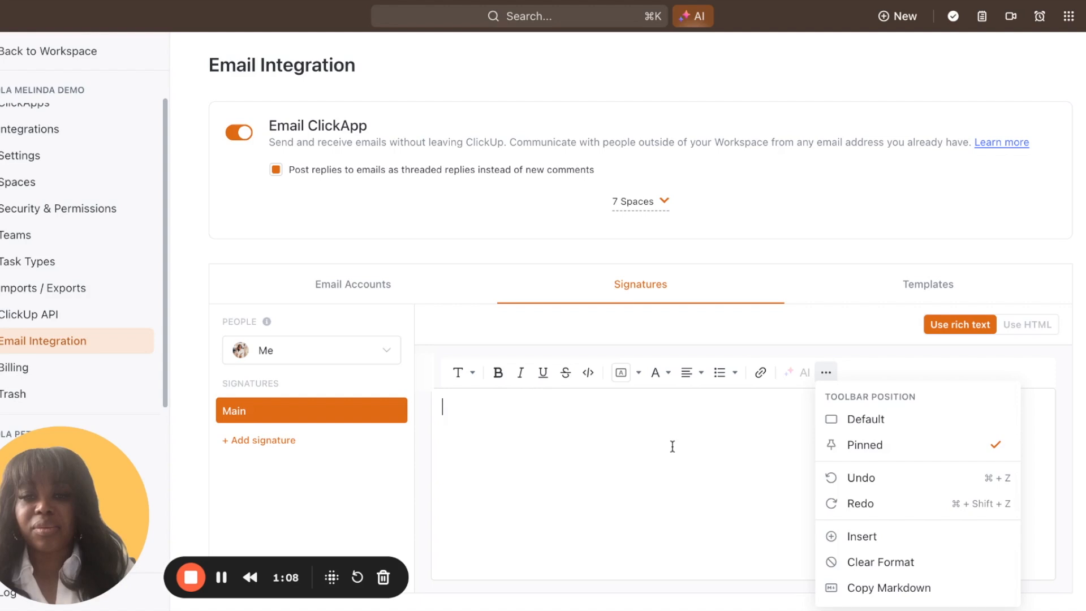
pyautogui.press('super+v')
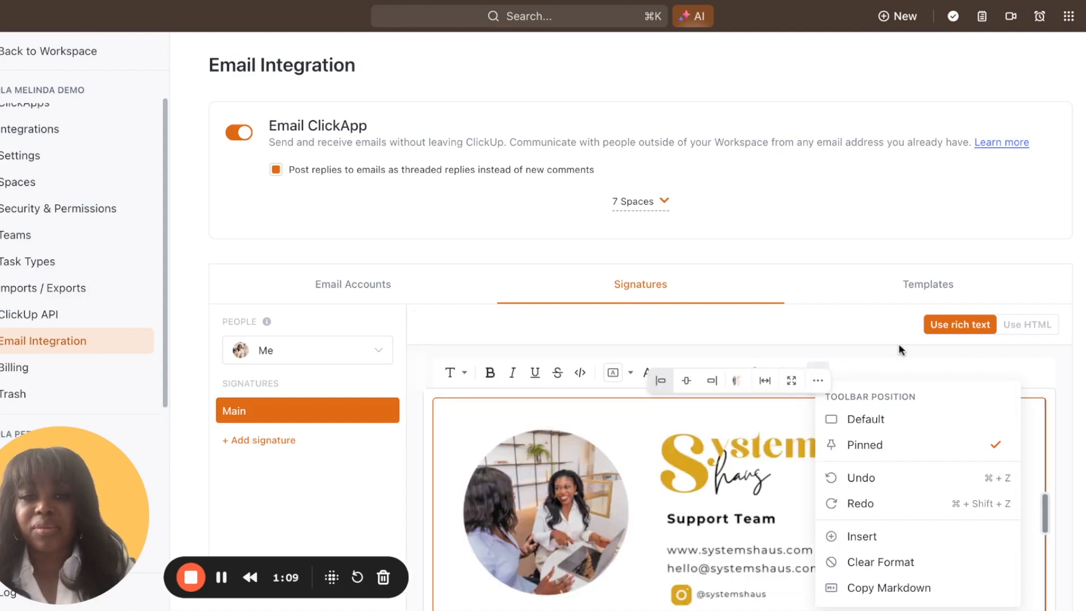
pyautogui.click(881, 374)
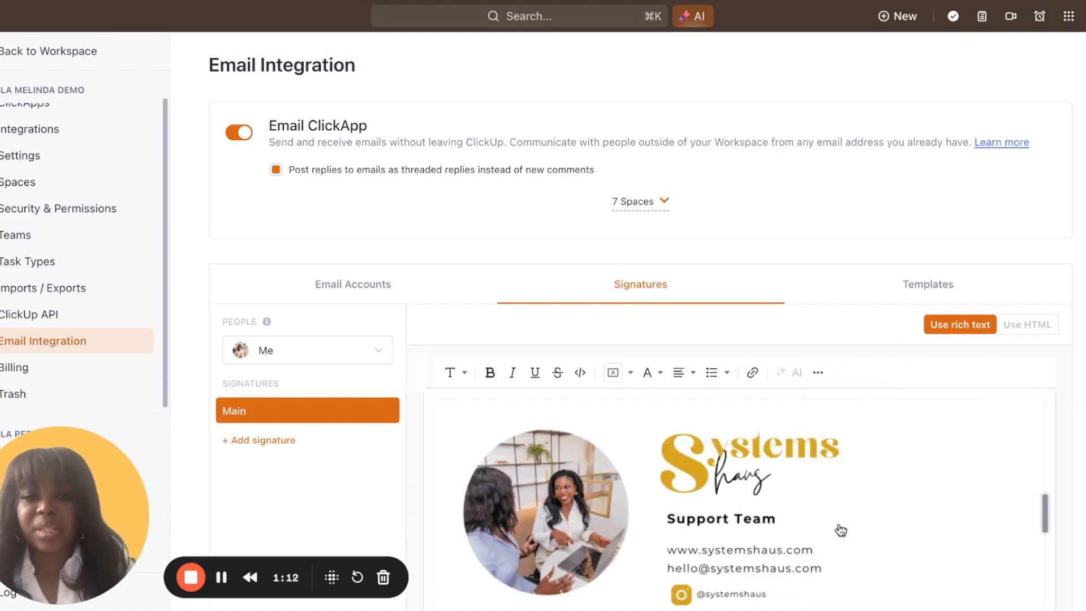
pyautogui.scroll(-2, 841, 530)
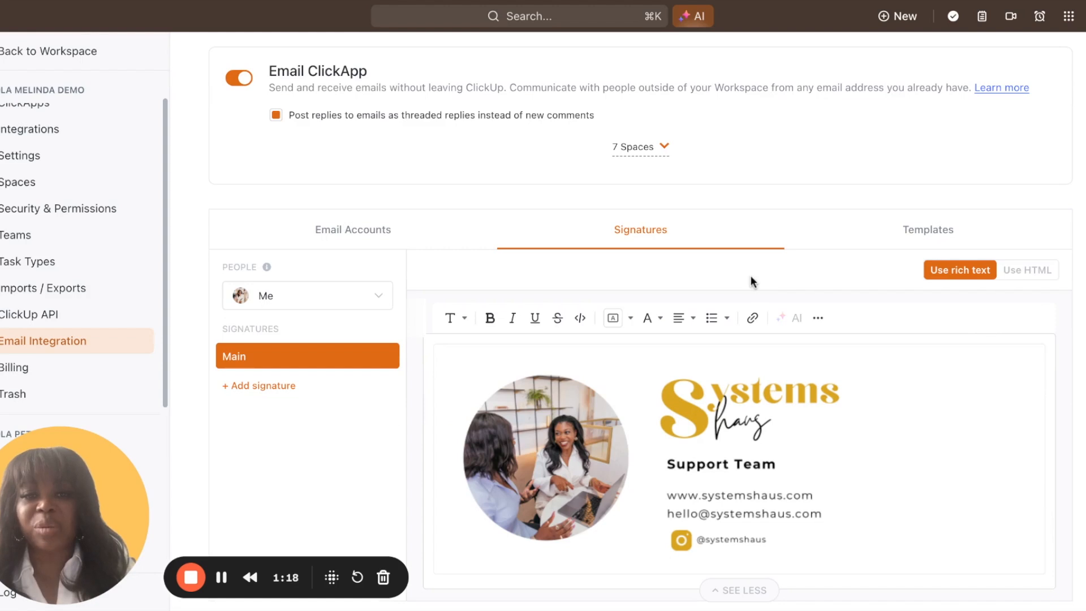
pyautogui.scroll(-2, 751, 281)
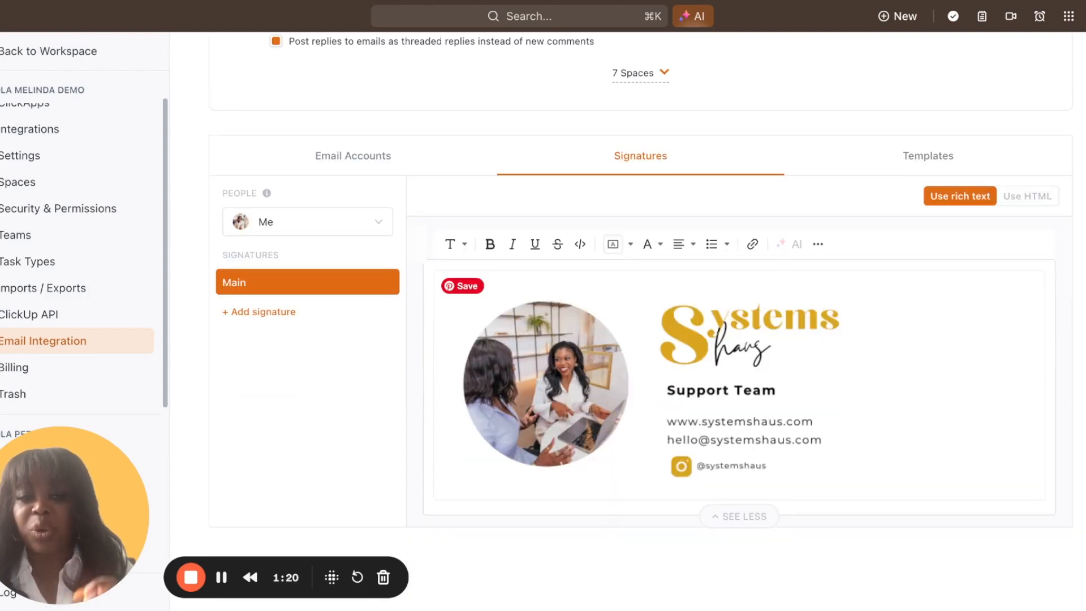
pyautogui.click(916, 453)
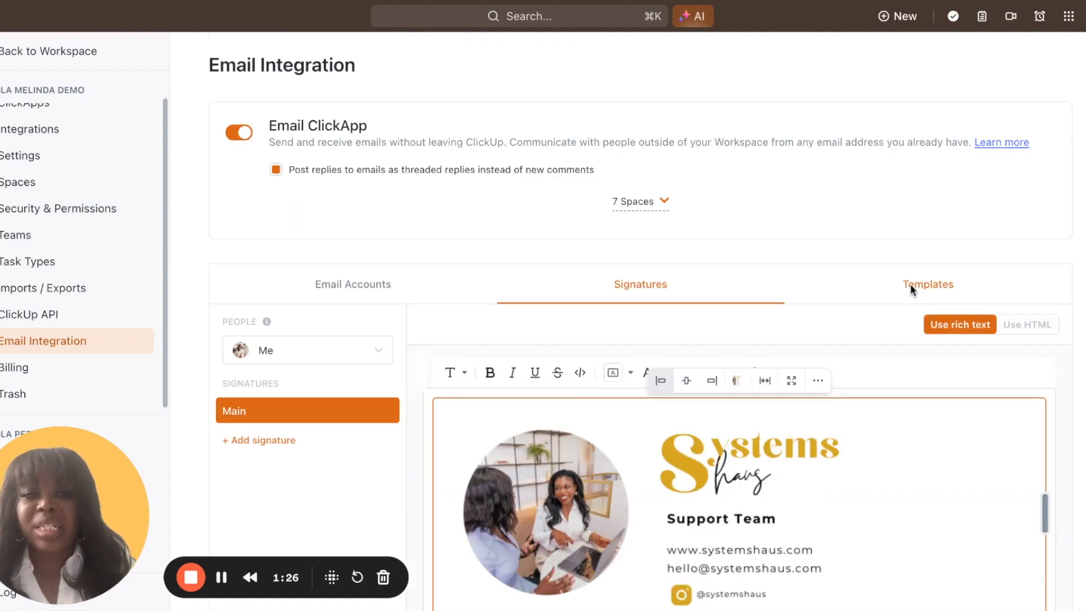
# Step: Examine the options for a new email template, including its sharing settings, and close the form without creating one
pyautogui.click(911, 289)
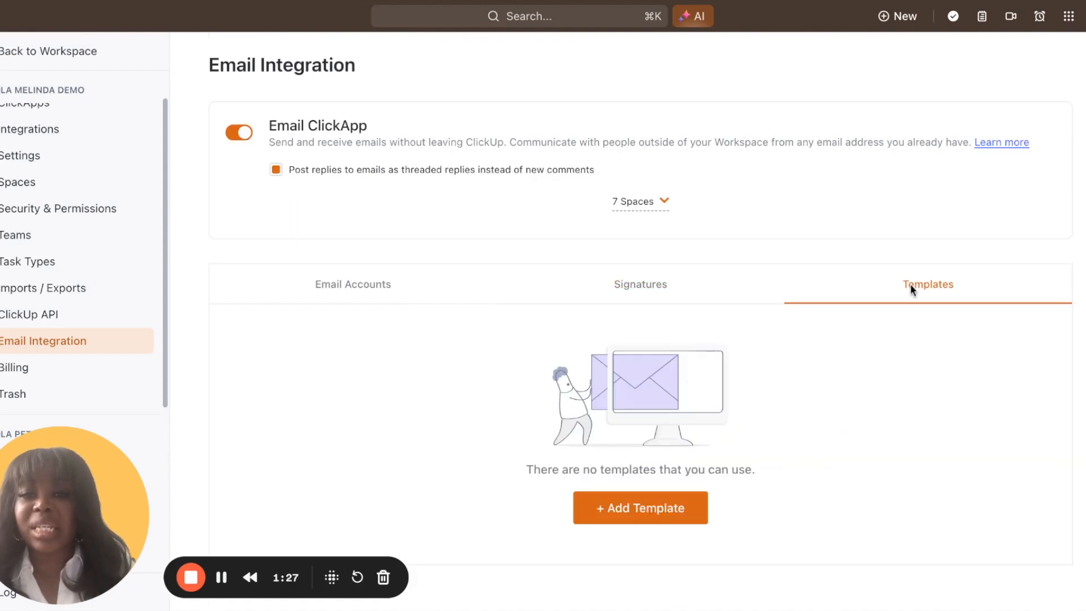
pyautogui.click(634, 516)
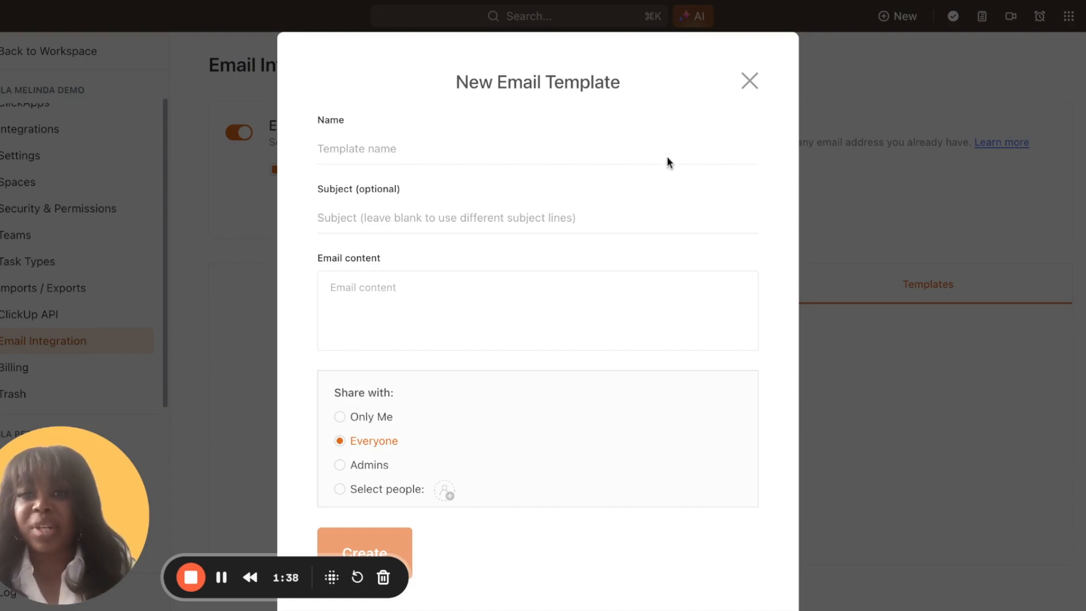
pyautogui.click(749, 84)
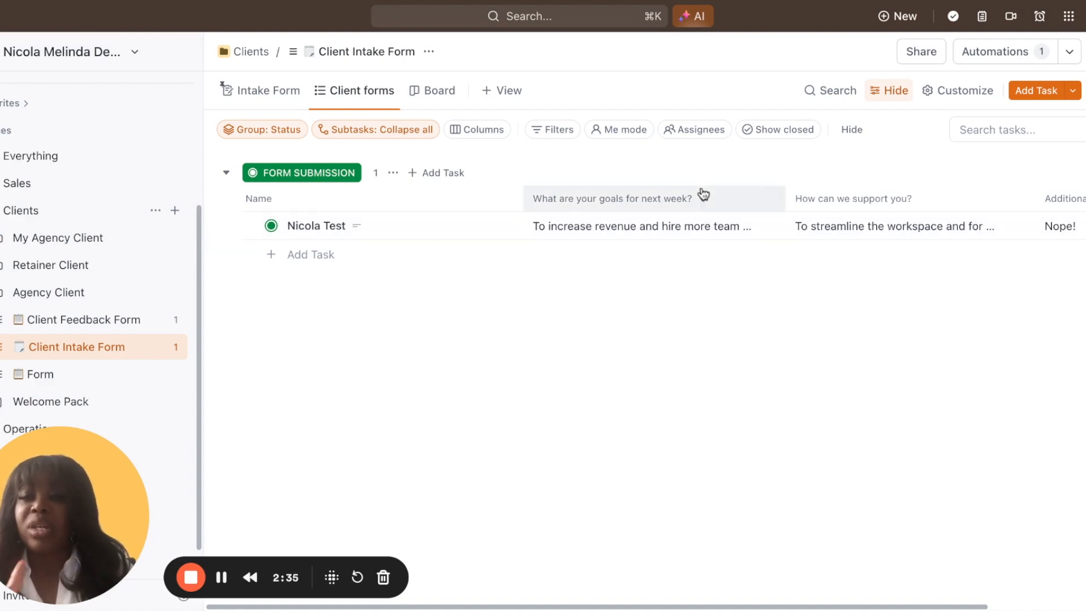
# Step: Start a "When Task Created then Send email" automation from the Email integration for the Client Intake Form list
pyautogui.click(983, 58)
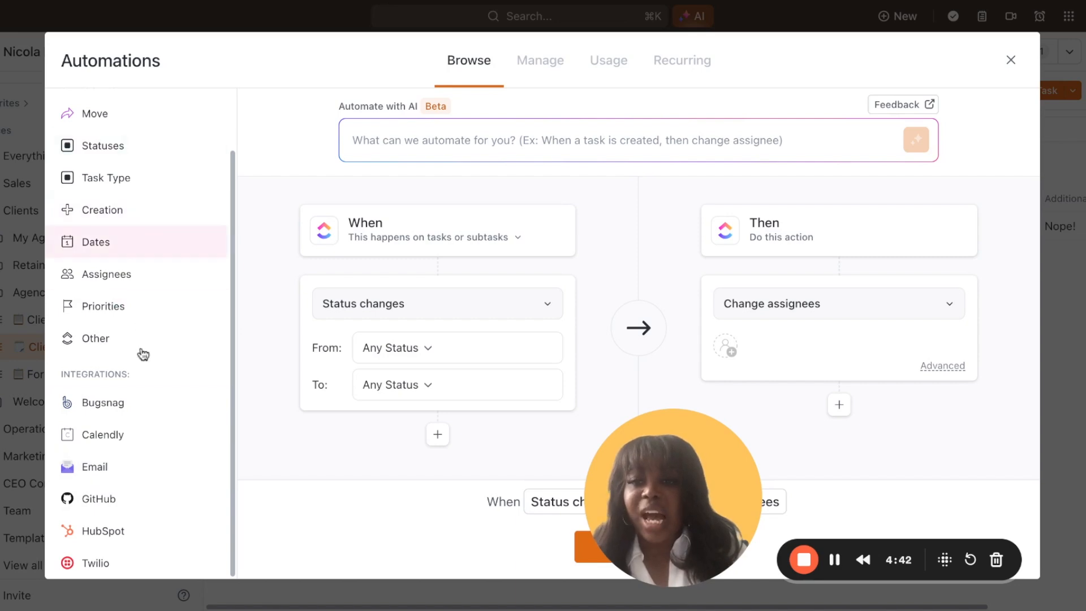
pyautogui.scroll(2, 141, 371)
pyautogui.scroll(-2, 142, 371)
pyautogui.scroll(-1, 141, 371)
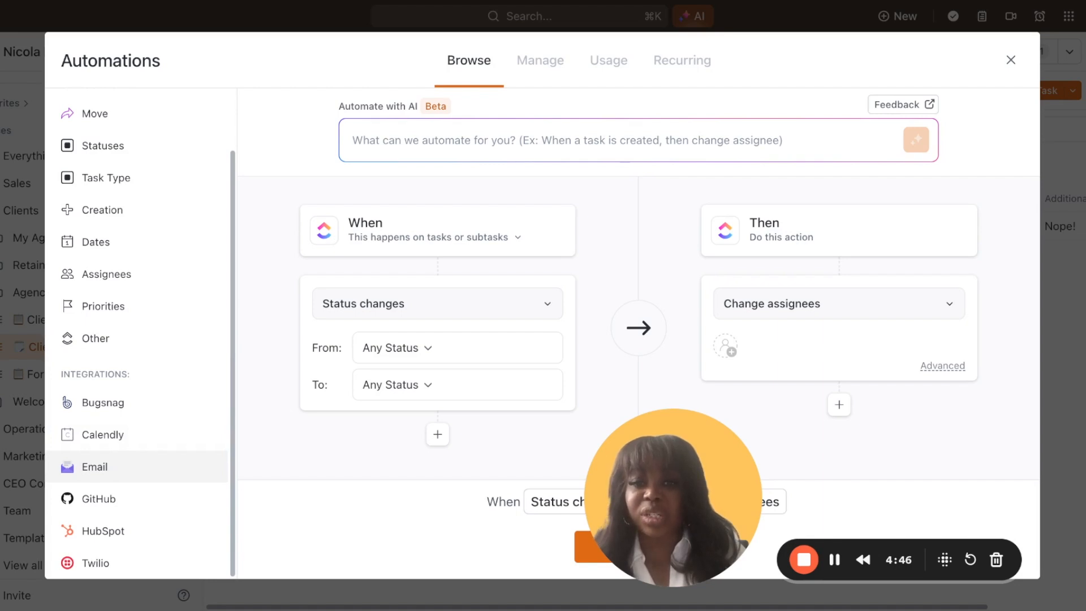
pyautogui.click(95, 467)
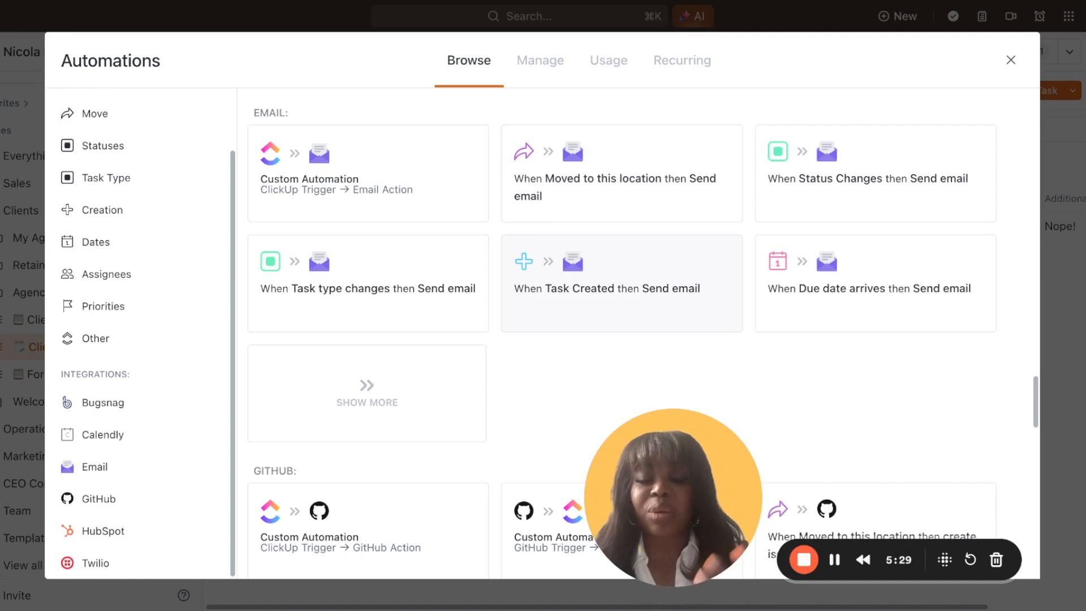
pyautogui.click(549, 286)
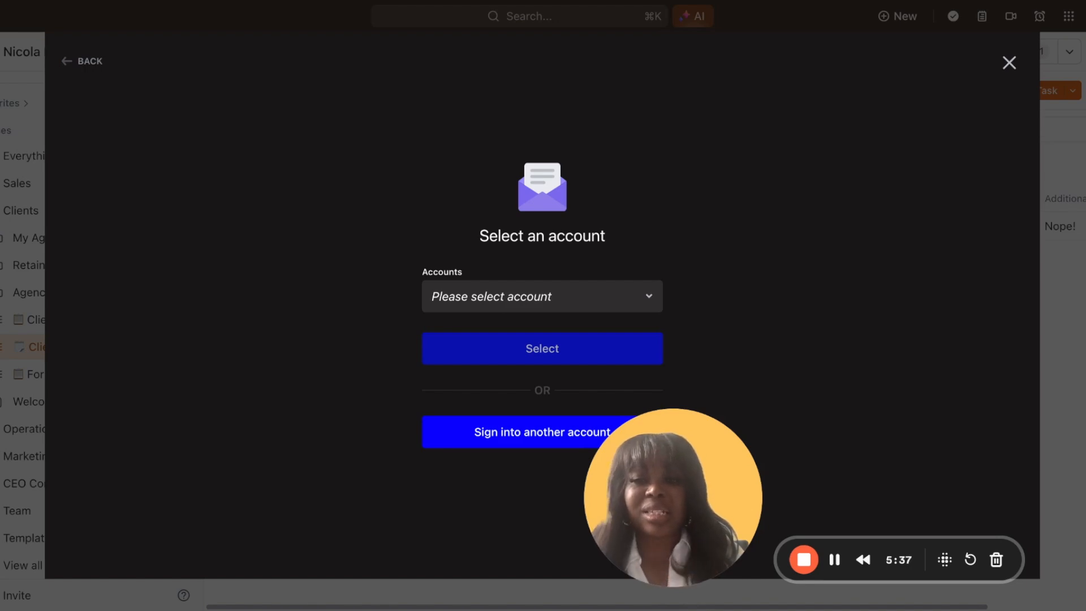
# Step: Select the newly linked Google email account as the sending account for the automation
pyautogui.click(531, 302)
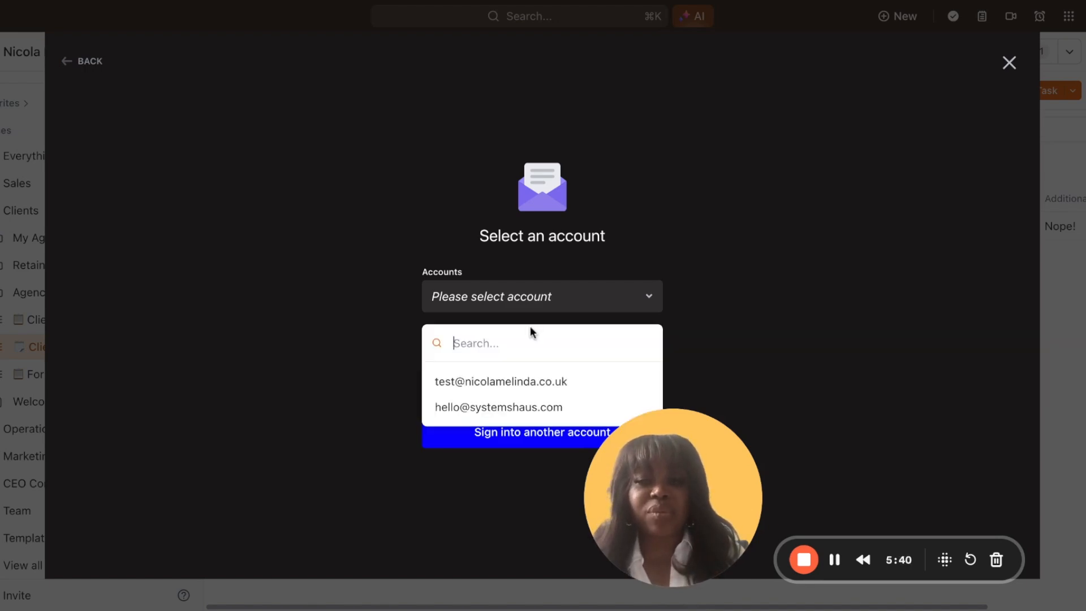
pyautogui.click(516, 387)
pyautogui.click(316, 423)
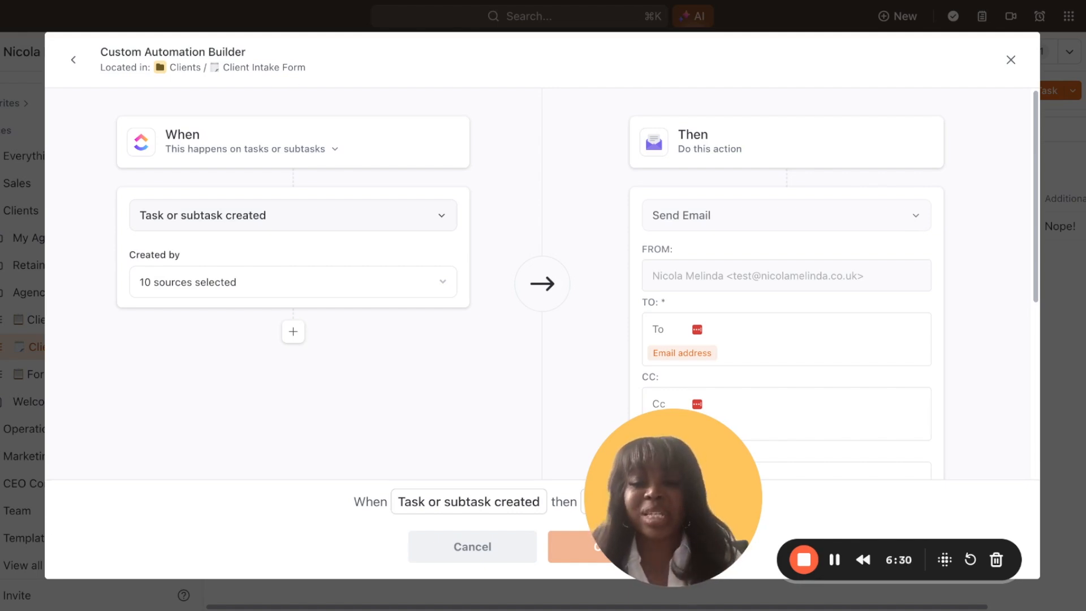
# Step: Set the Send Email action's To recipient to the "Email address" field
pyautogui.scroll(-3, 831, 325)
pyautogui.scroll(-2, 831, 325)
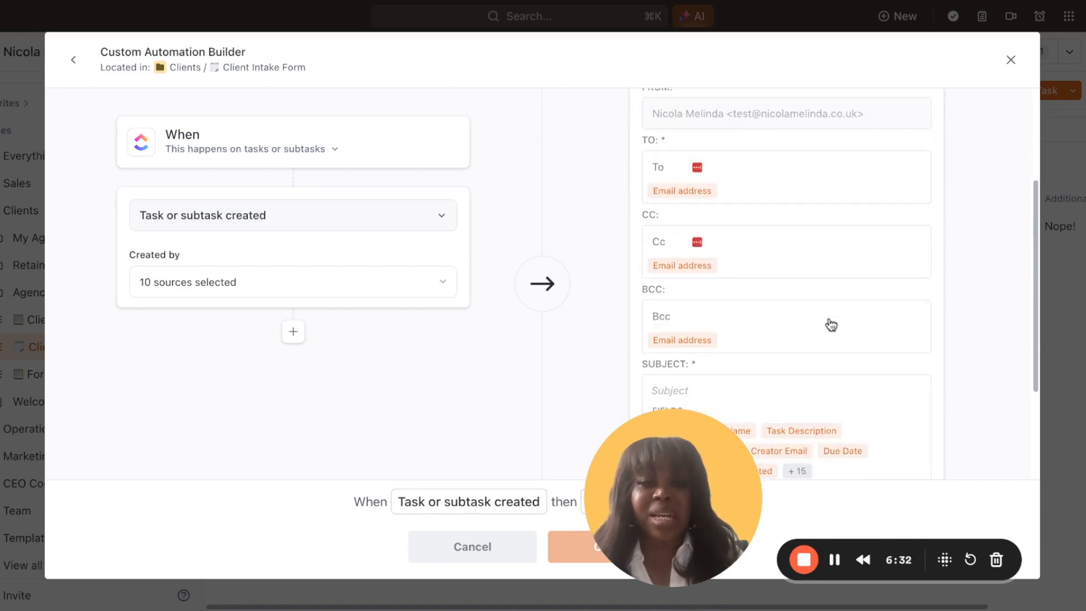
pyautogui.click(745, 165)
pyautogui.scroll(-2, 745, 167)
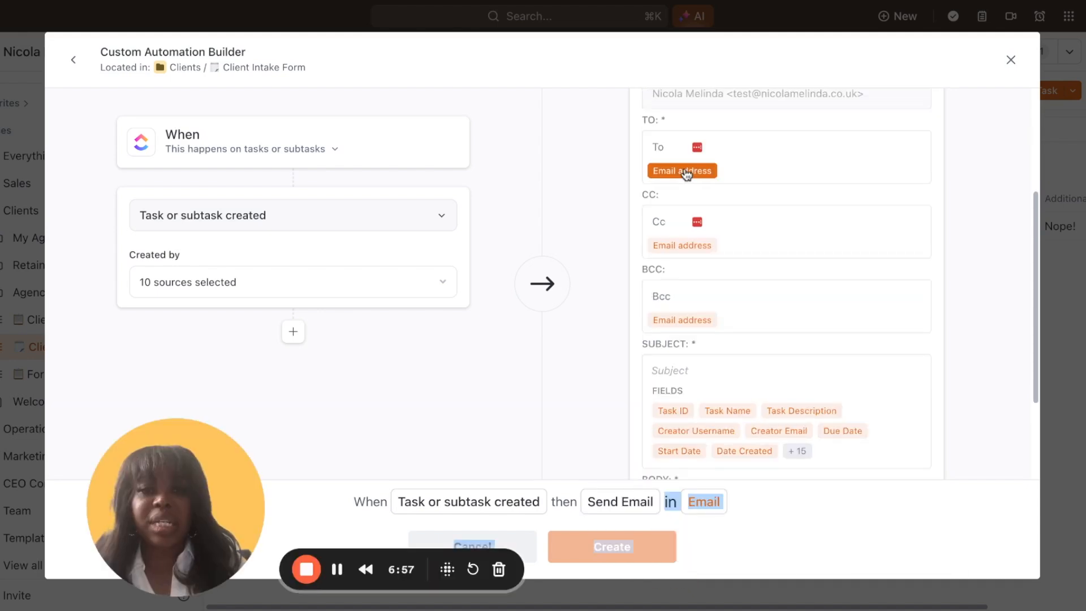
pyautogui.click(685, 171)
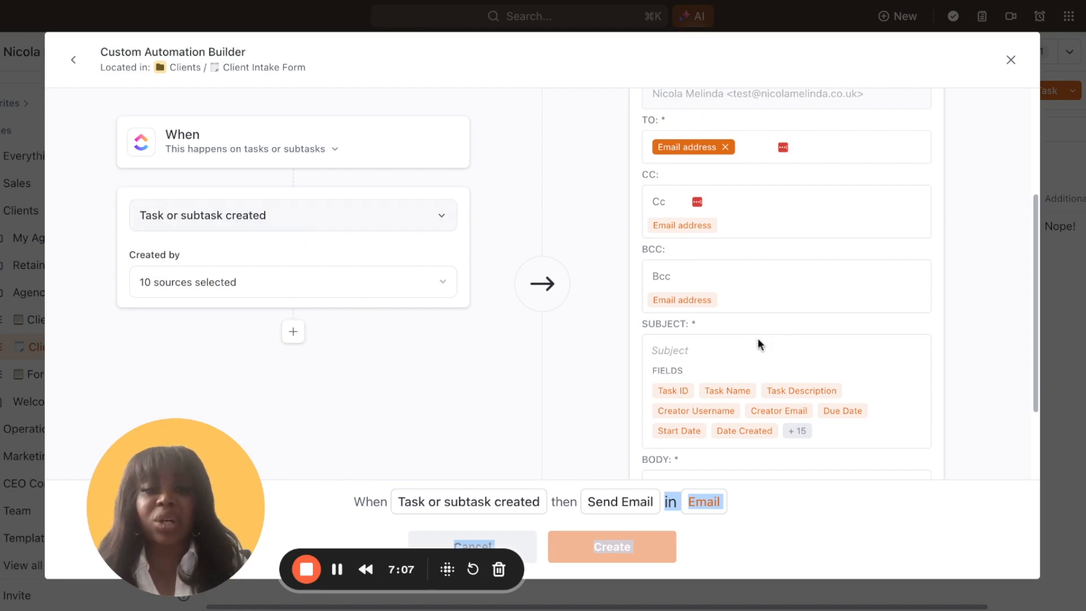
# Step: Set the Send Email action's subject to "We received your form! 💛"
pyautogui.click(739, 349)
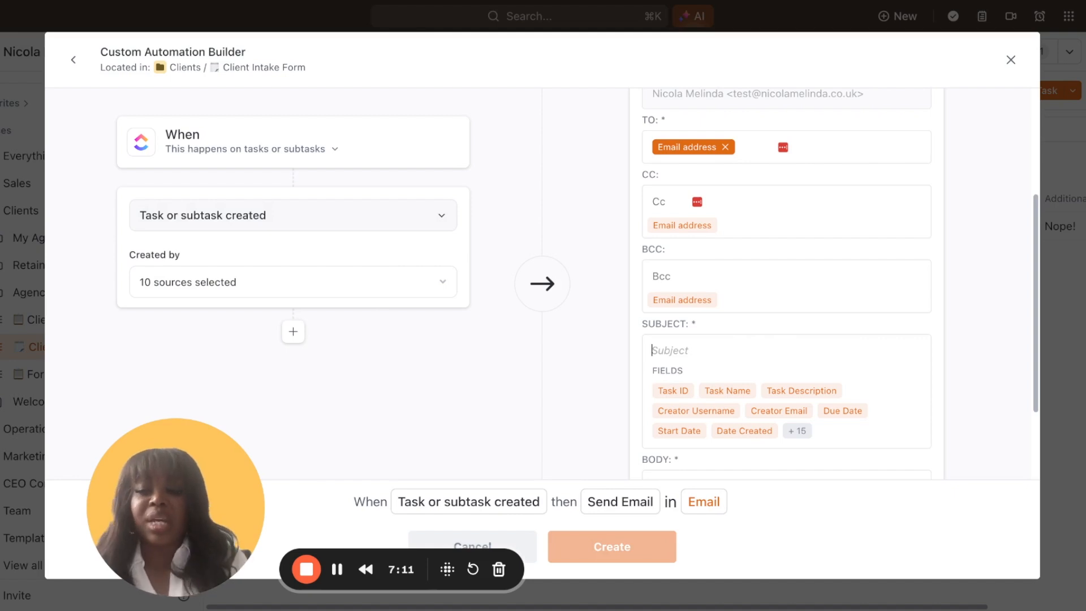
pyautogui.write('W')
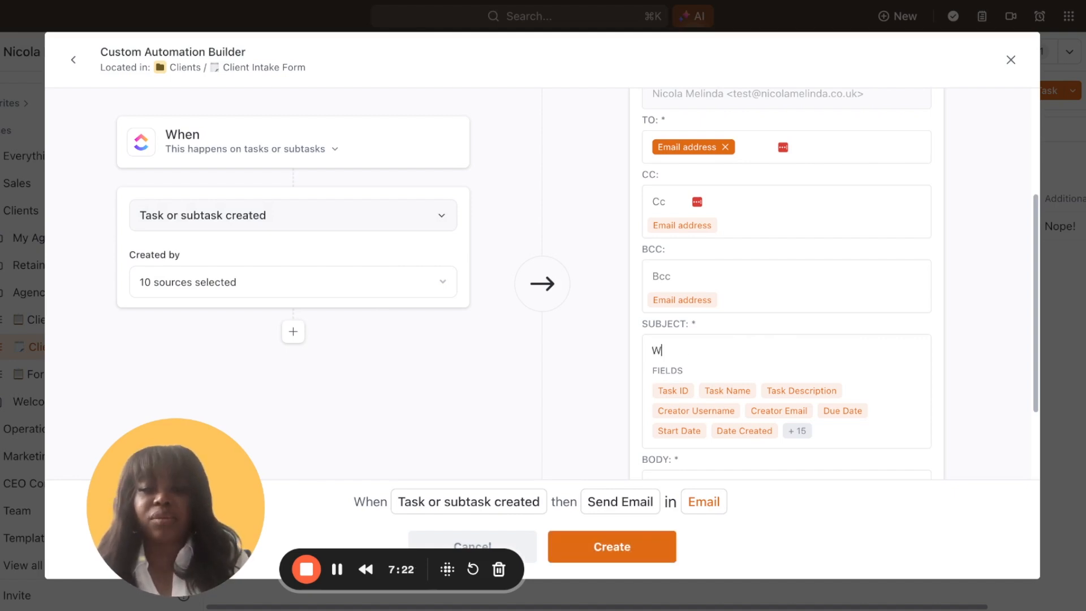
pyautogui.write('e recieved yo')
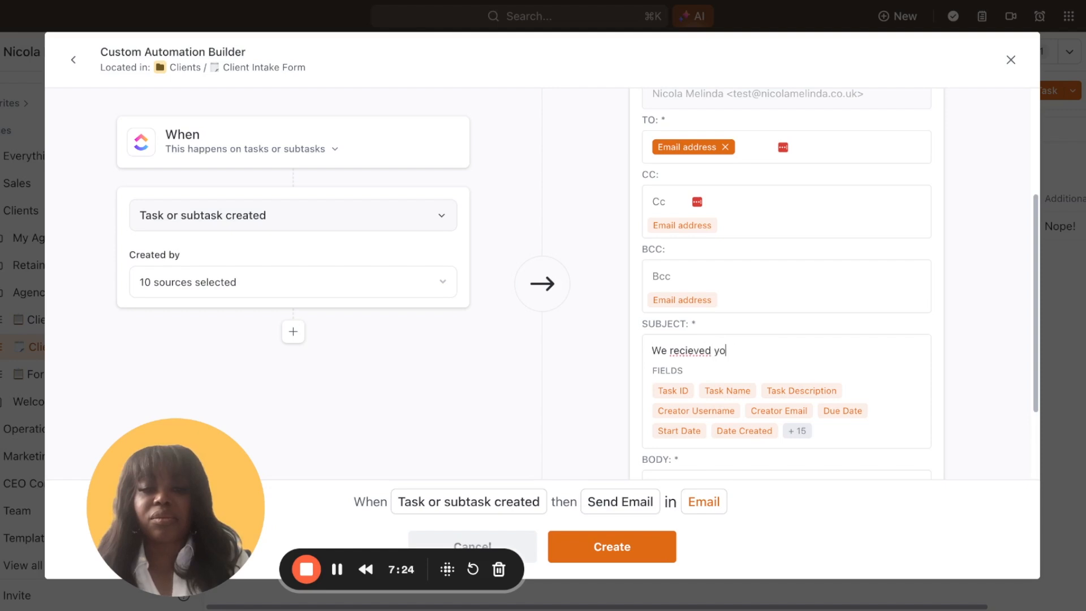
pyautogui.write('ur form! 💛')
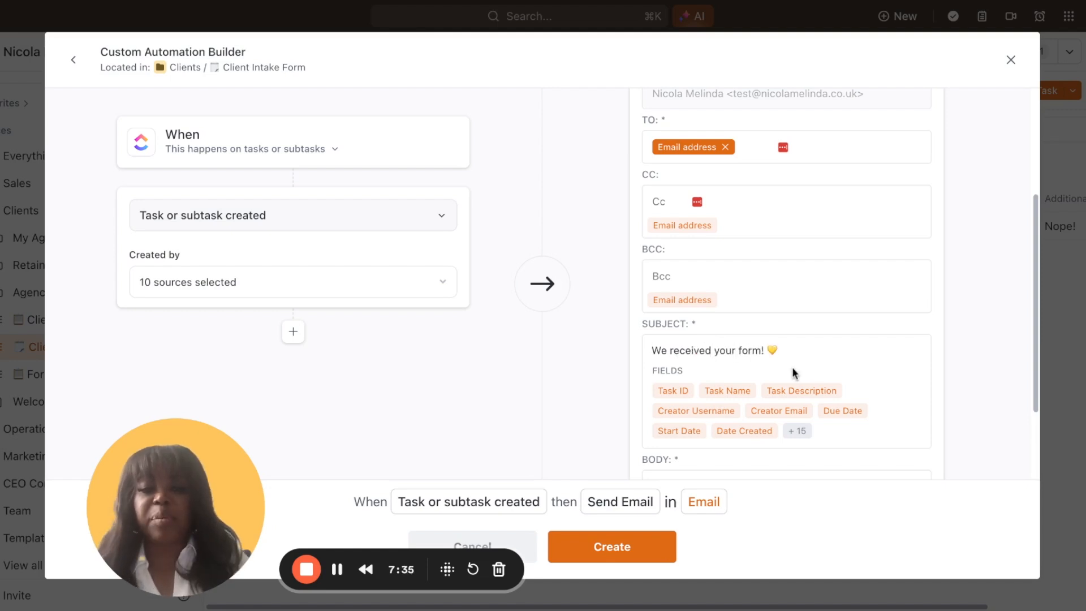
# Step: Add the "Main" signature to the body of the automated email
pyautogui.scroll(-4, 792, 371)
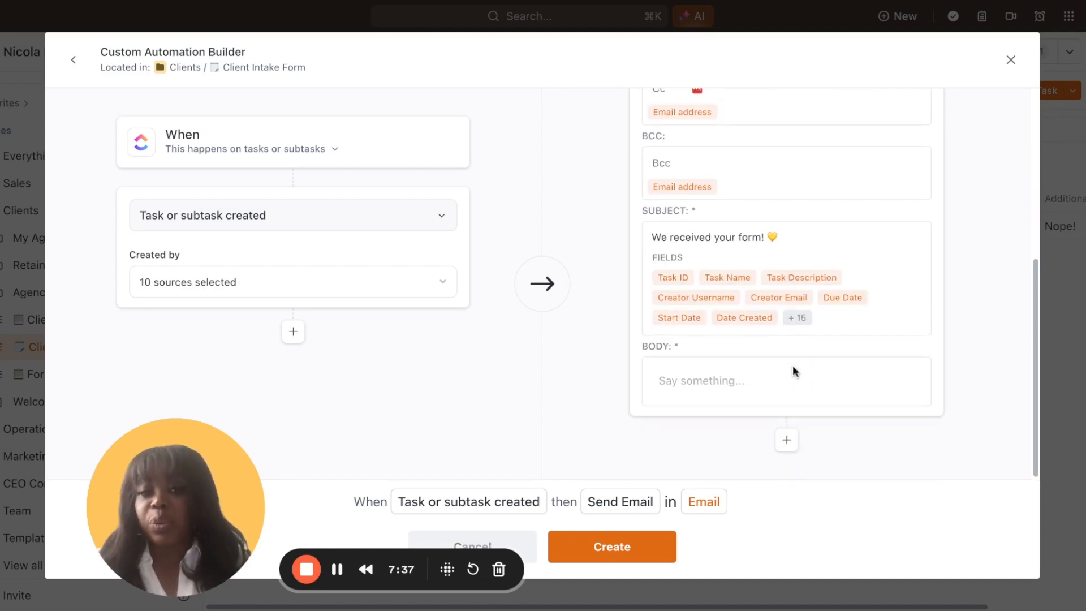
pyautogui.click(747, 381)
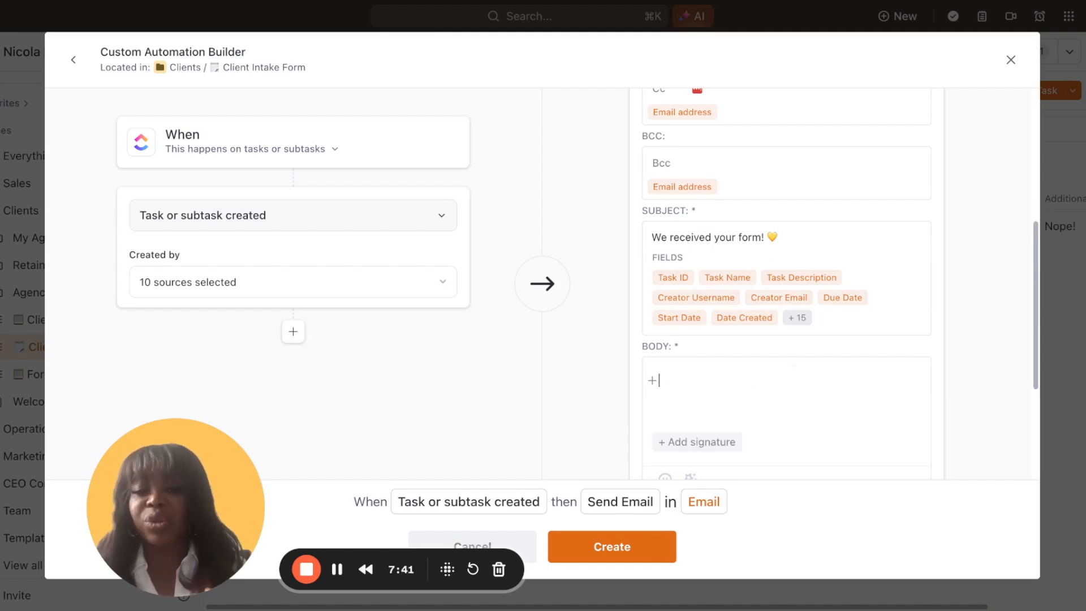
pyautogui.scroll(-3, 786, 339)
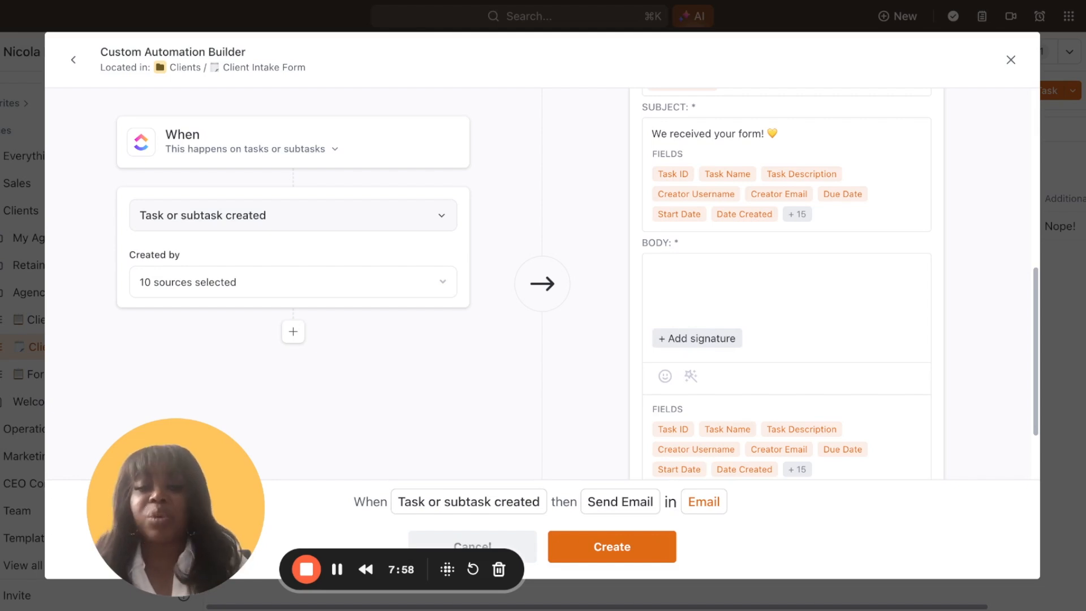
pyautogui.click(697, 338)
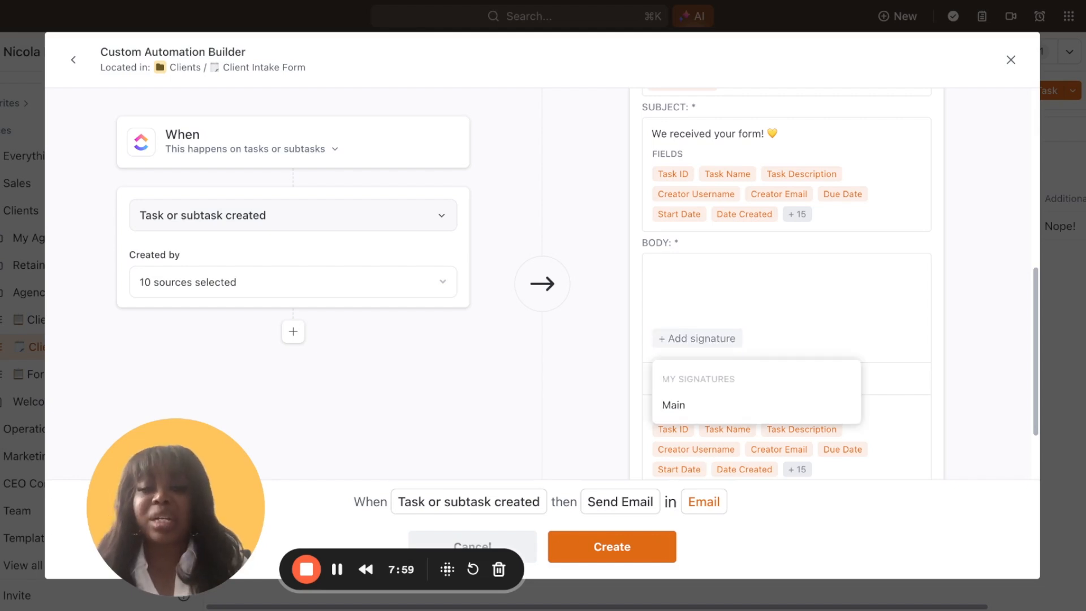
pyautogui.click(707, 410)
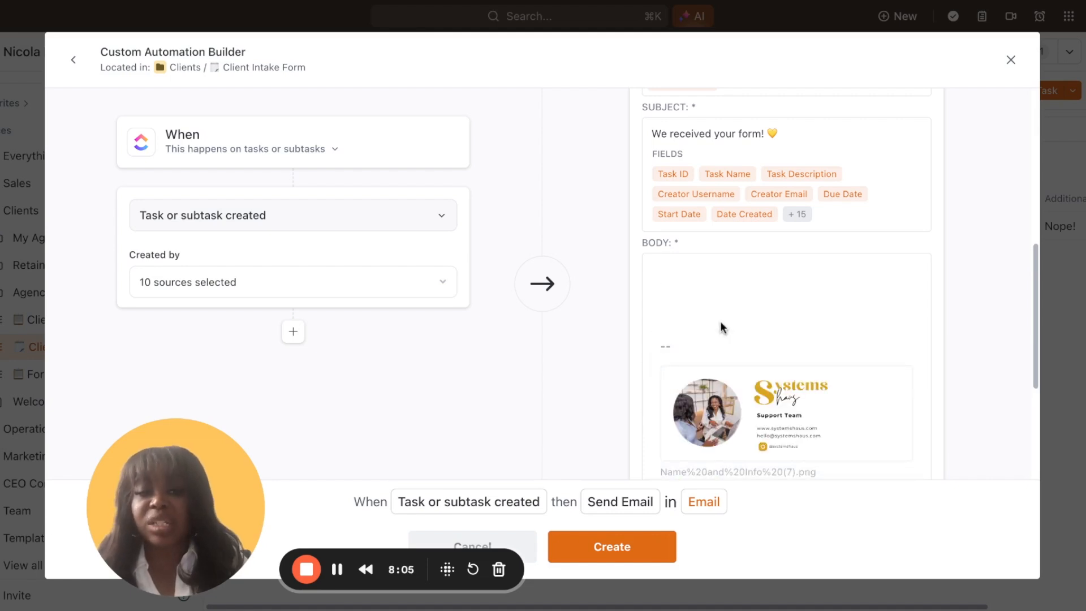
# Step: Start the email body with the greeting "Hi" followed by the dynamic Task Name field
pyautogui.write('Hi')
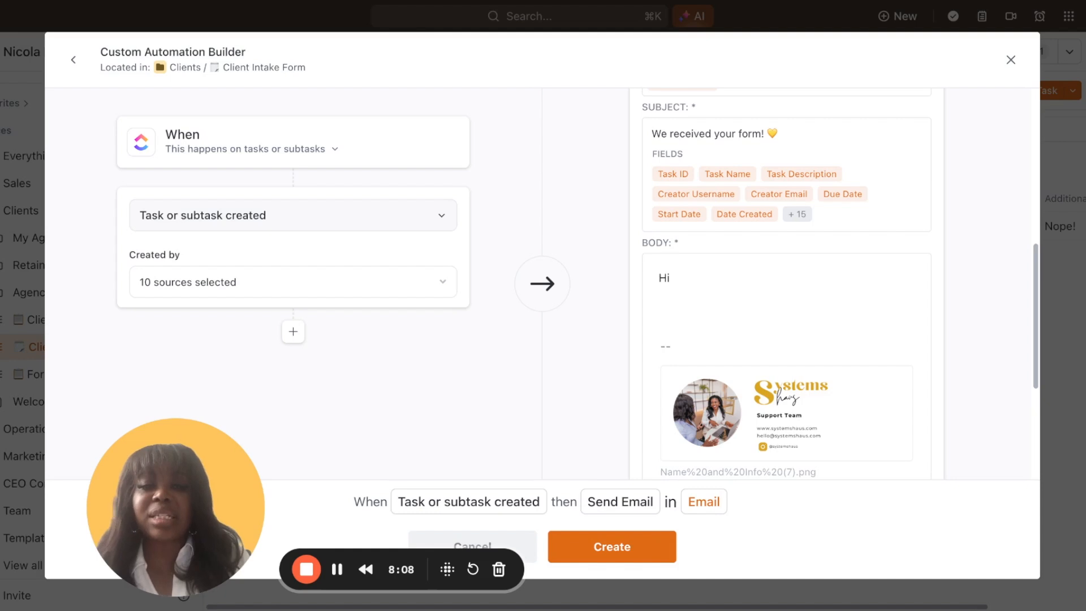
pyautogui.scroll(-3, 719, 423)
pyautogui.click(720, 424)
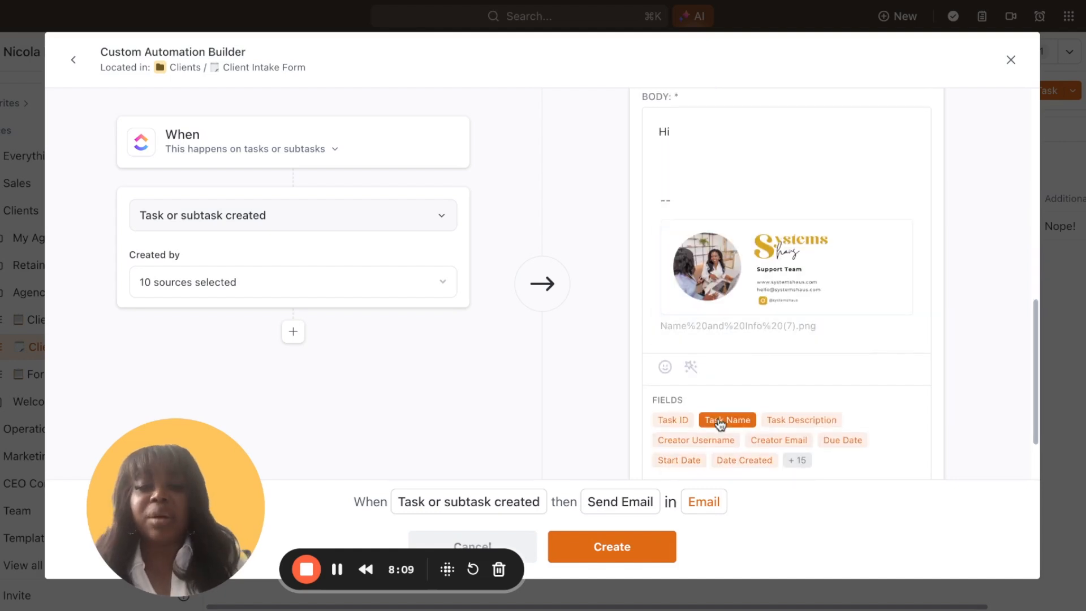
pyautogui.press('Return')
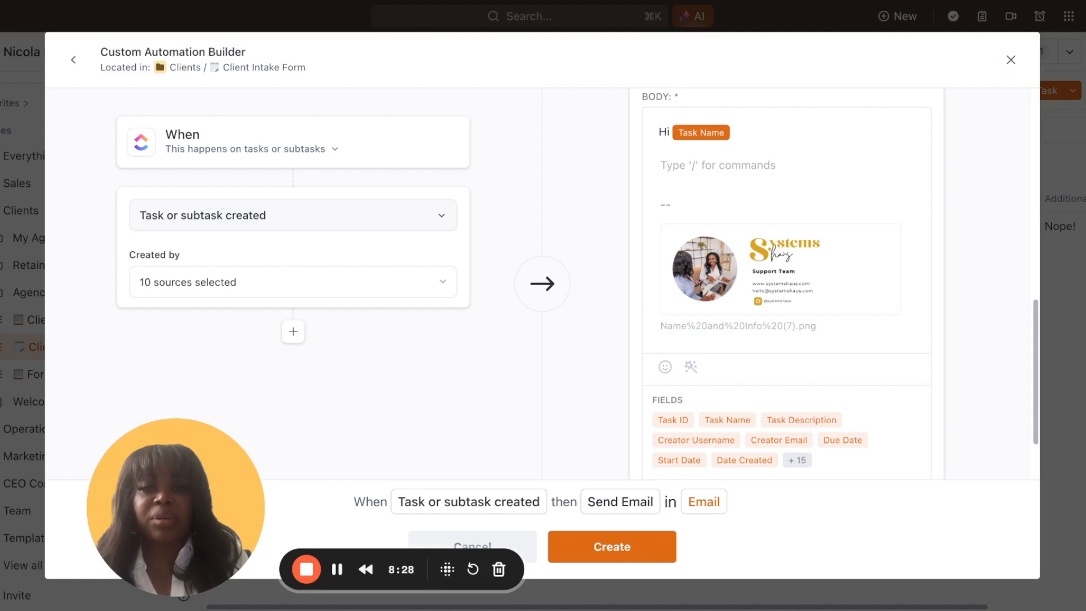
# Step: Below the greeting, write "Thank you for taking the time to complete your intake form."
pyautogui.write('Thank you fr')
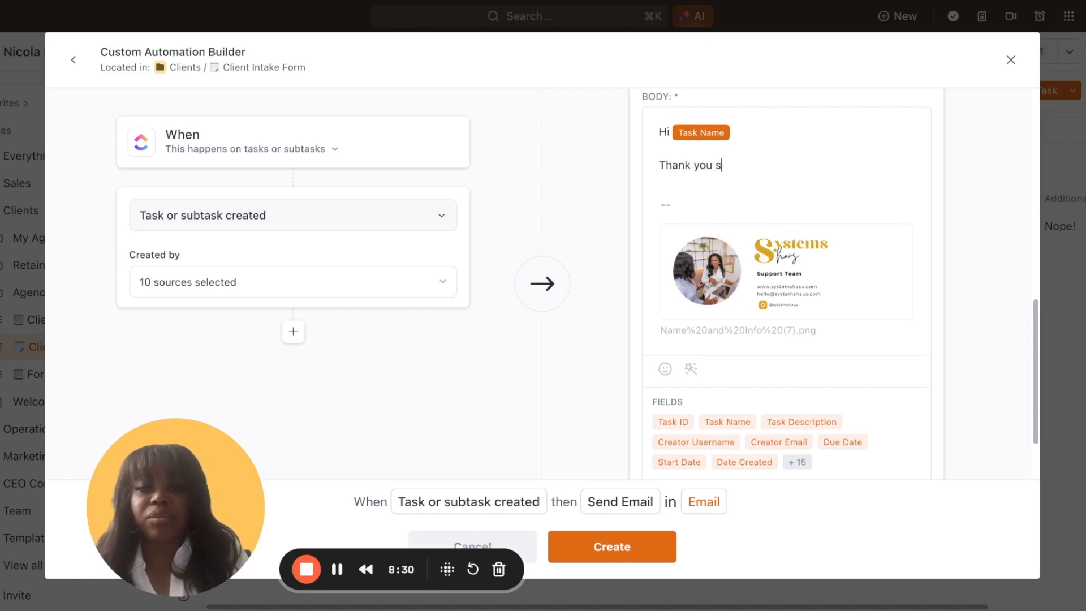
pyautogui.press('BackSpace')
pyautogui.write('or taking the time to complete your')
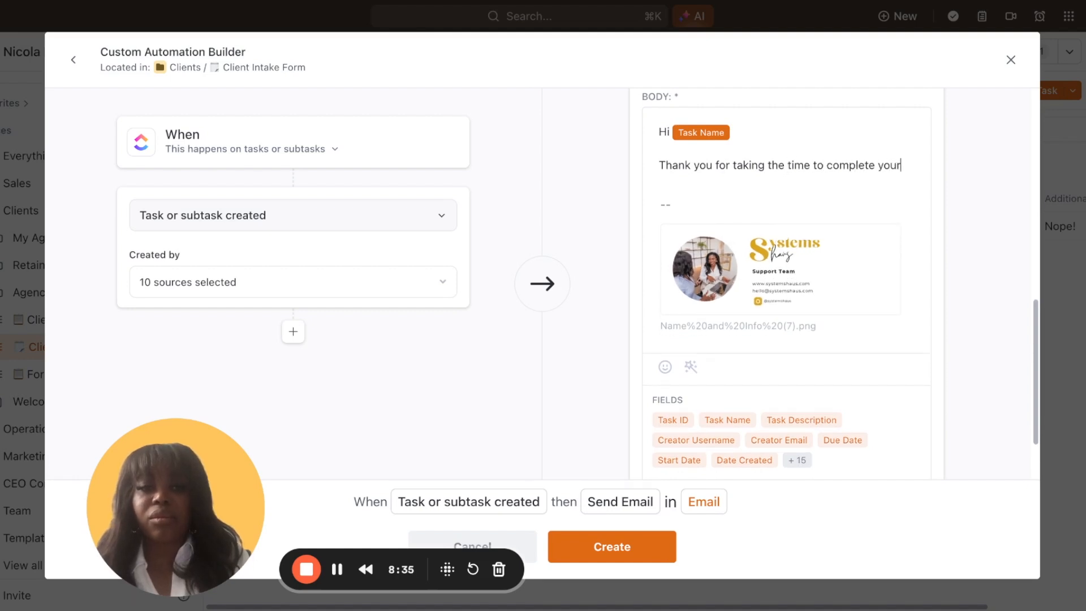
pyautogui.write(' intake form.')
pyautogui.press('Return')
pyautogui.press('Return')
# Step: Add the body paragraph "This is now with our team and we will share next steps to continue your onboarding with us!"
pyautogui.write("This is now with our team and we're")
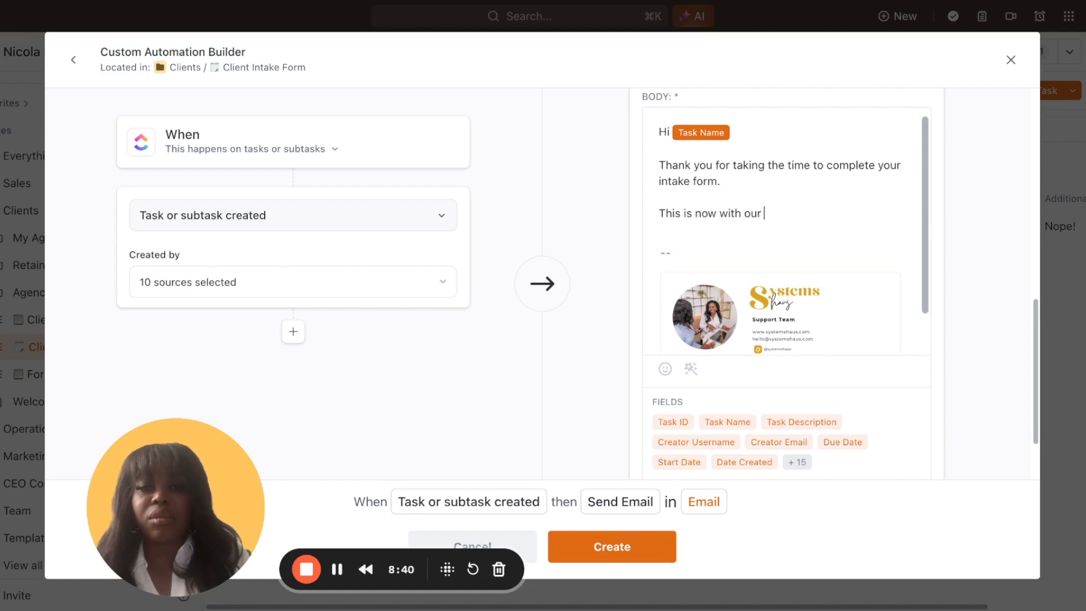
pyautogui.press('BackSpace')
pyautogui.press('BackSpace')
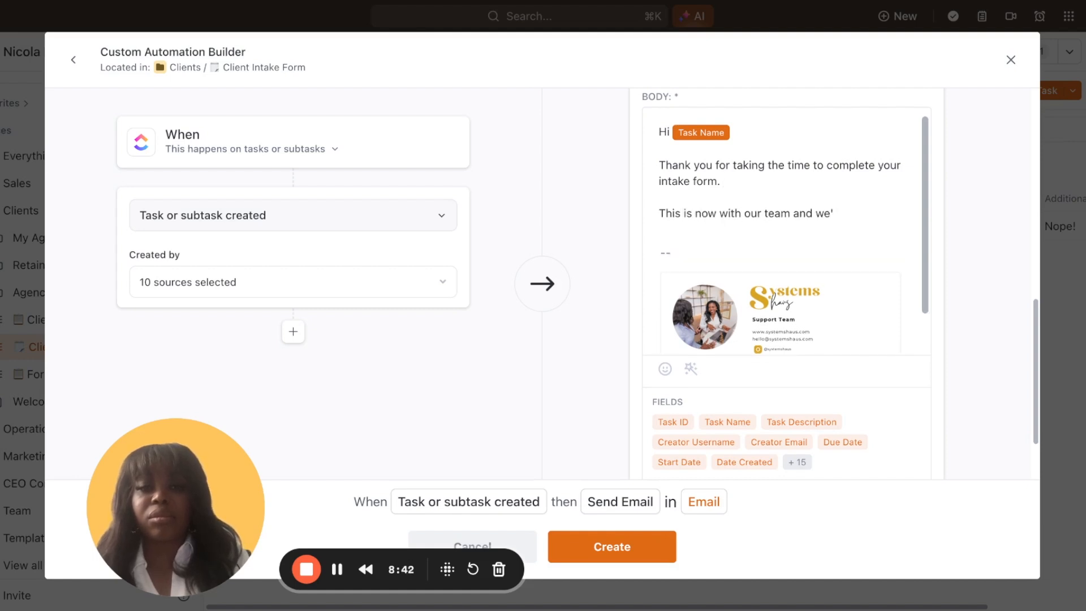
pyautogui.write('will share')
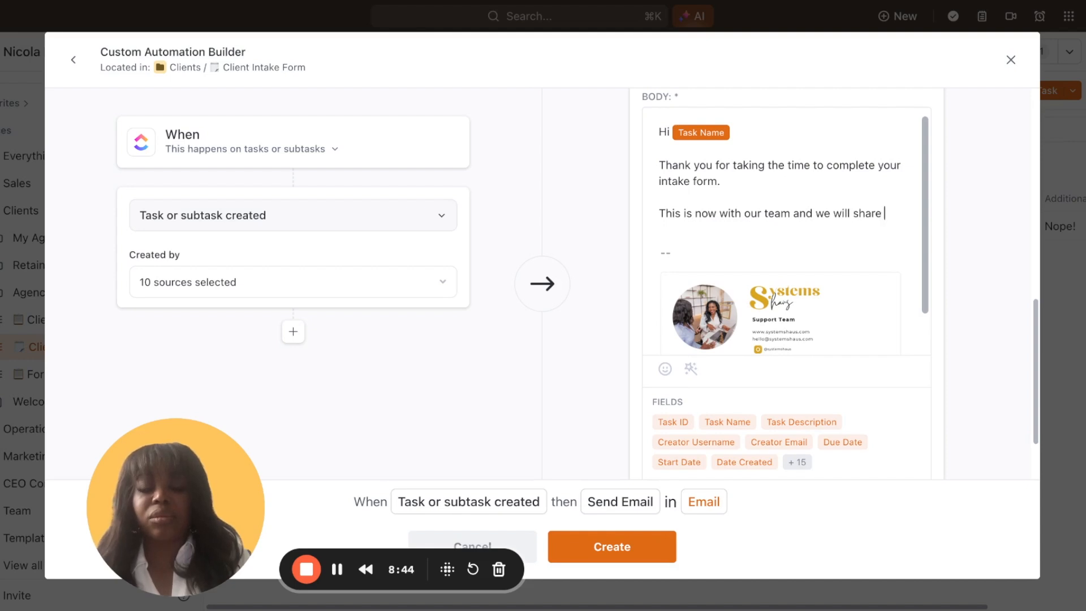
pyautogui.write(' next steps to continue your onbo')
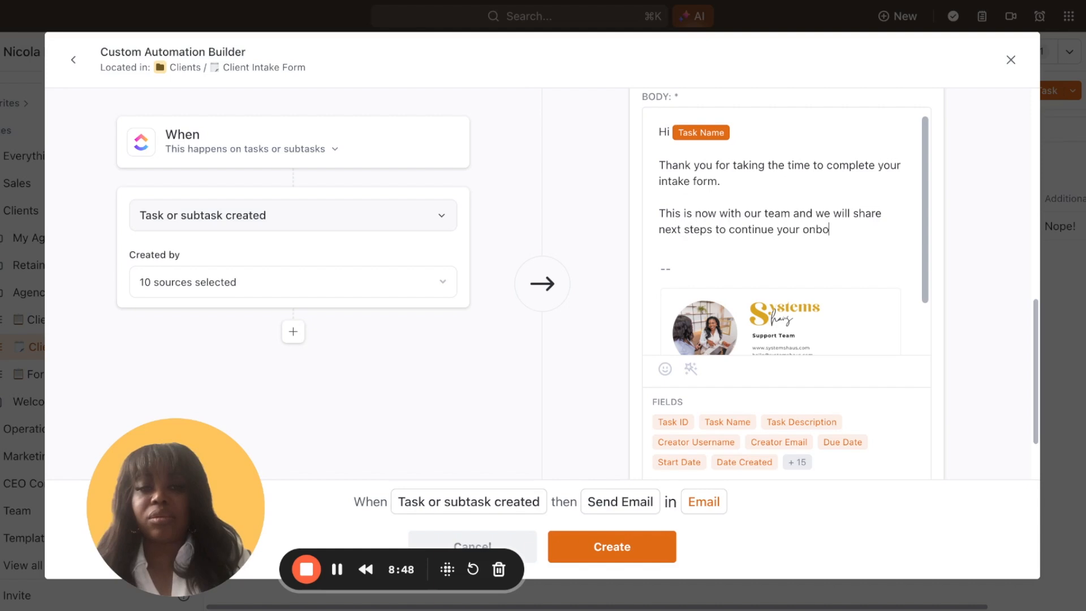
pyautogui.write('arding with us!')
# Step: Write "If you need any help in the meantime, just let us know and we'll be happy to assist.", signed "With gratitude / Team Systems Haus"
pyautogui.press('Return')
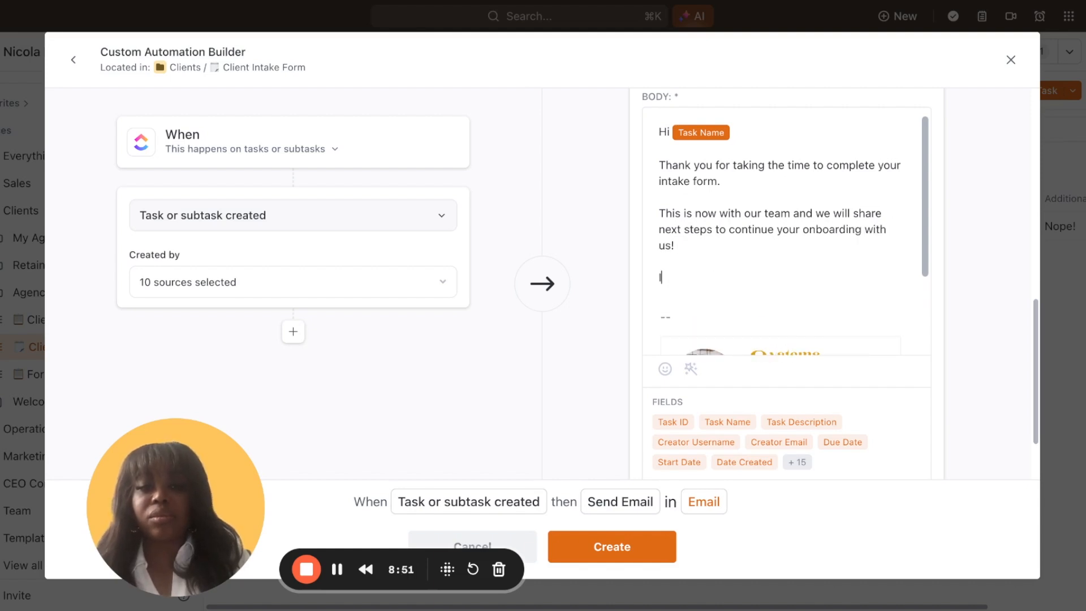
pyautogui.write("If you need any help in the meantime, just let us know and we'll be happy to assist.")
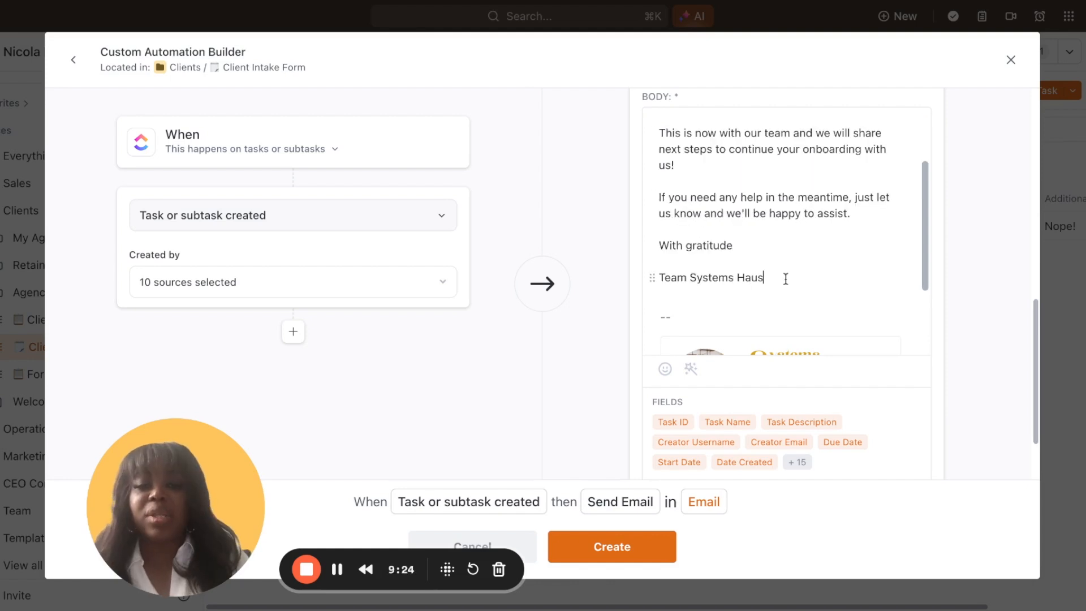
# Step: Review the email's subject and body, create the automation, and close the Automations window
pyautogui.scroll(2, 786, 279)
pyautogui.scroll(3, 786, 278)
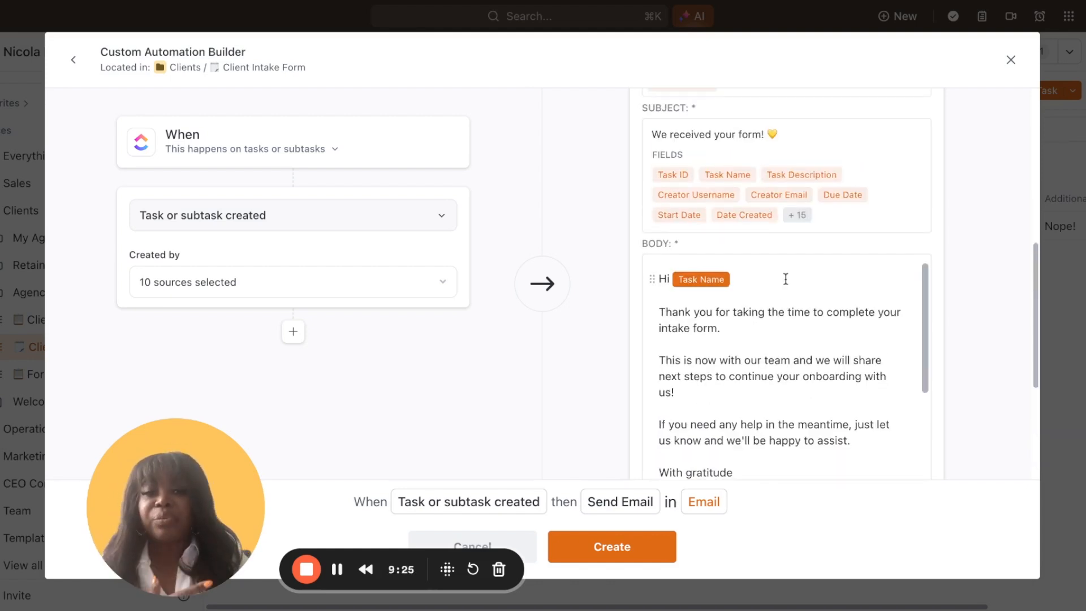
pyautogui.scroll(5, 786, 278)
pyautogui.scroll(-2, 786, 278)
pyautogui.scroll(-6, 786, 278)
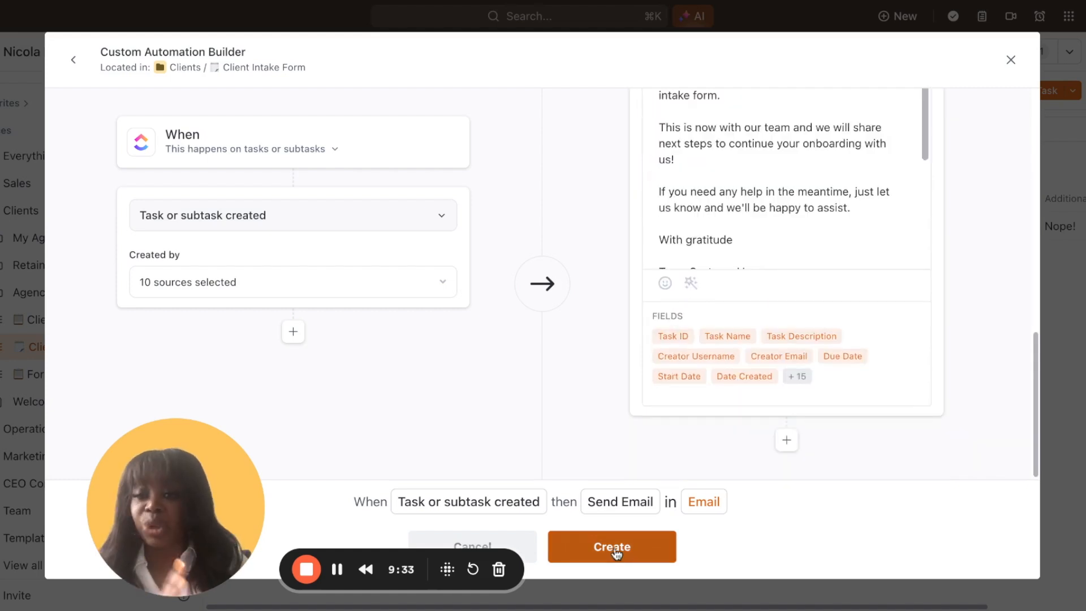
pyautogui.click(612, 546)
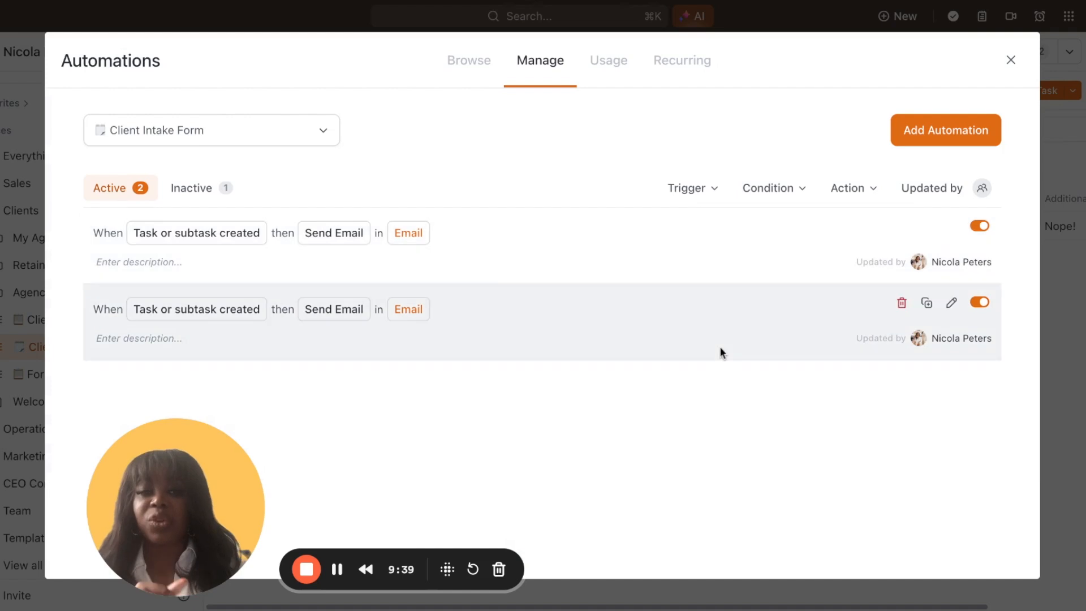
pyautogui.click(1013, 61)
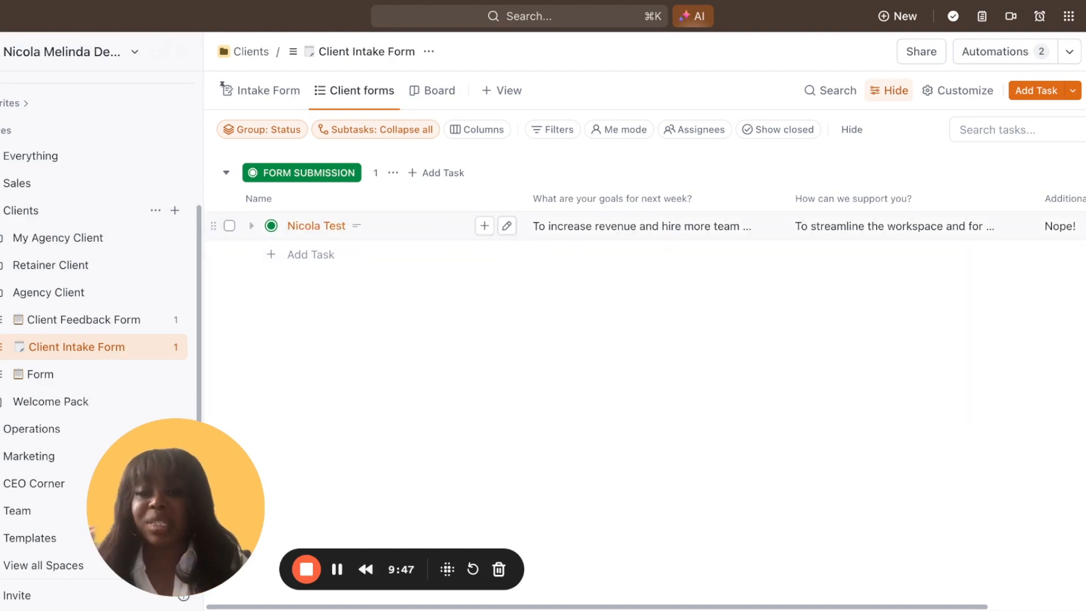
# Step: Open the test submission task in the Client Intake Form list
pyautogui.click(403, 233)
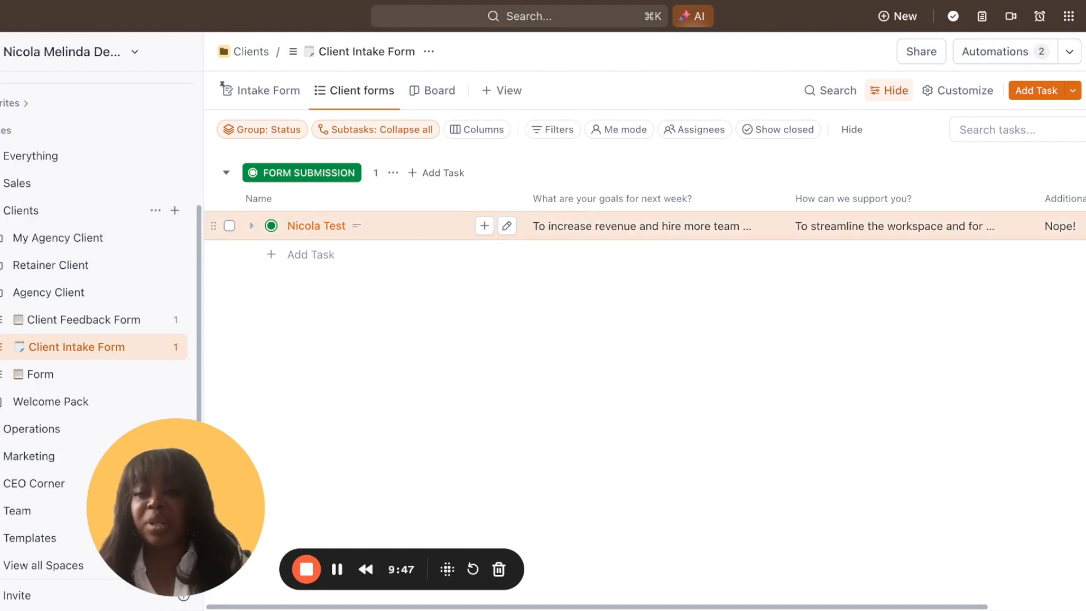